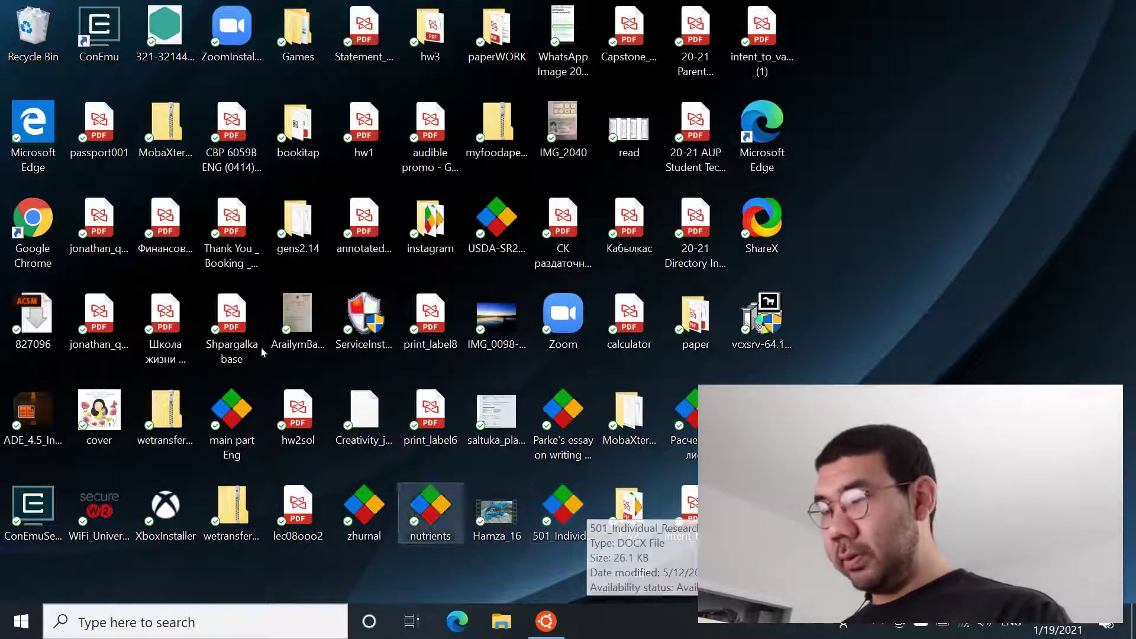
Step: Launch the Ubuntu terminal and run sudo apt-get update to refresh package lists
{"action": "key", "text": "super+s"}
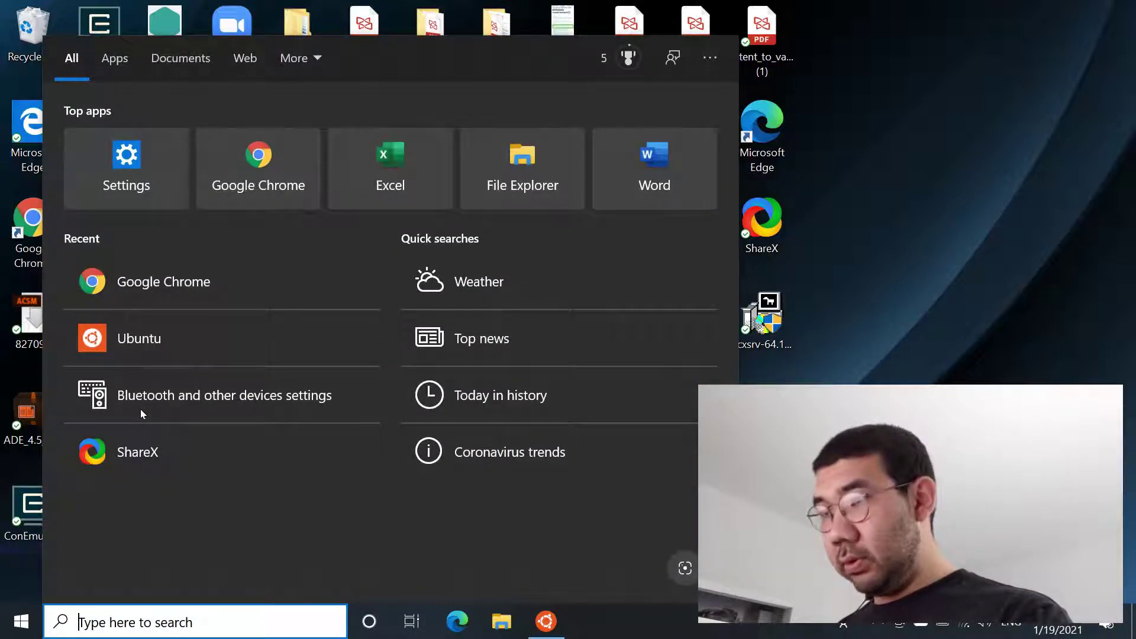
{"action": "type", "text": "ubu"}
{"action": "key", "text": "Return"}
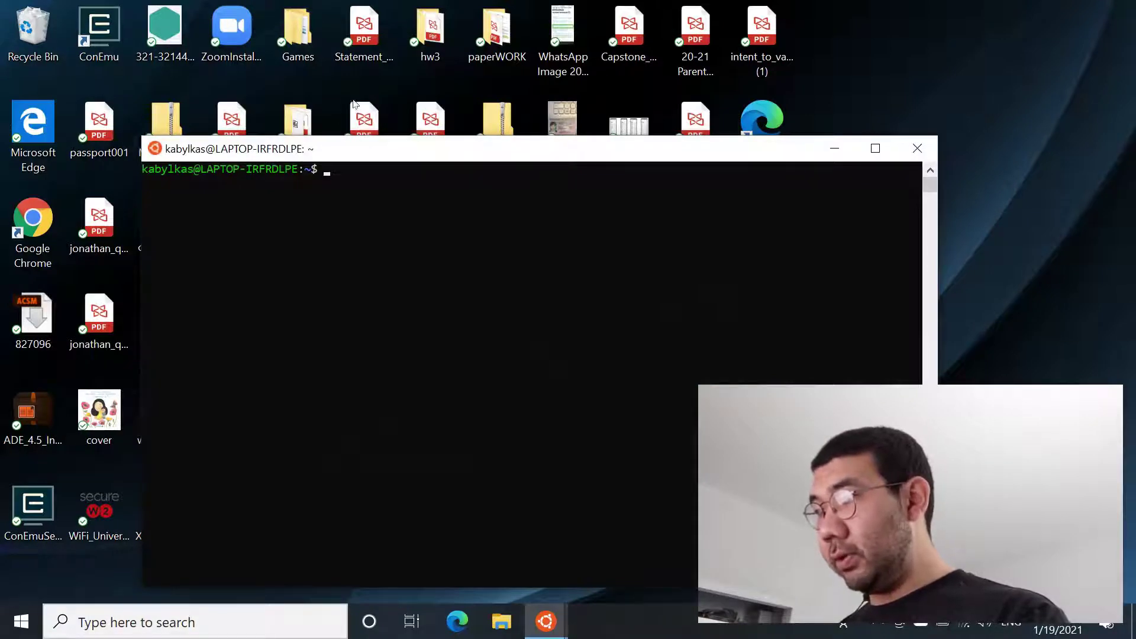
{"action": "type", "text": "su"}
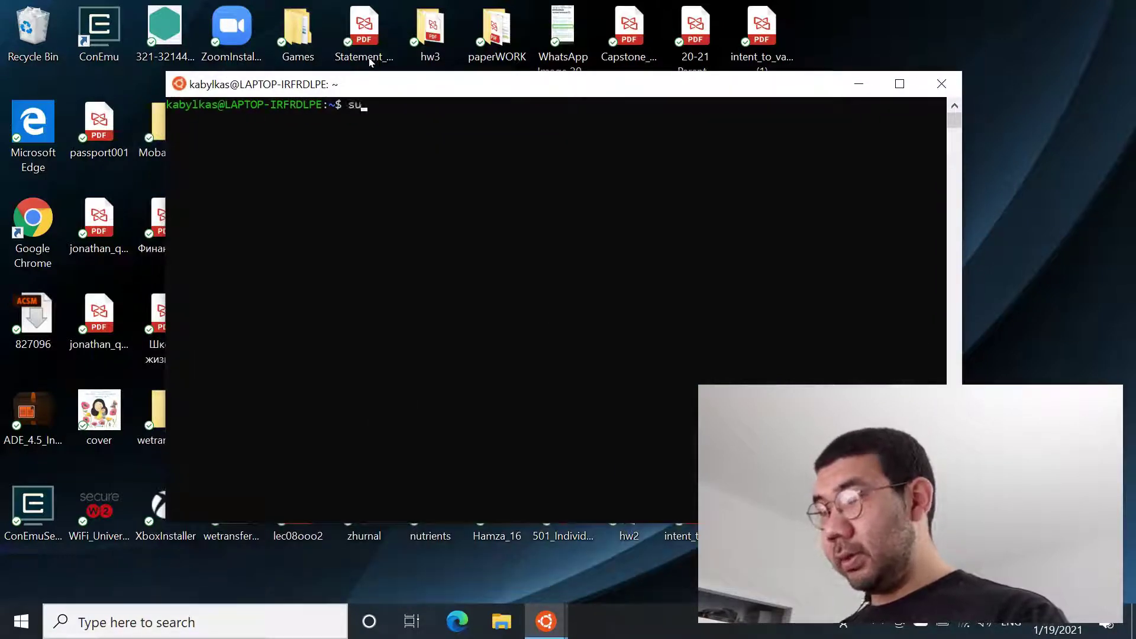
{"action": "type", "text": "do apt-get update"}
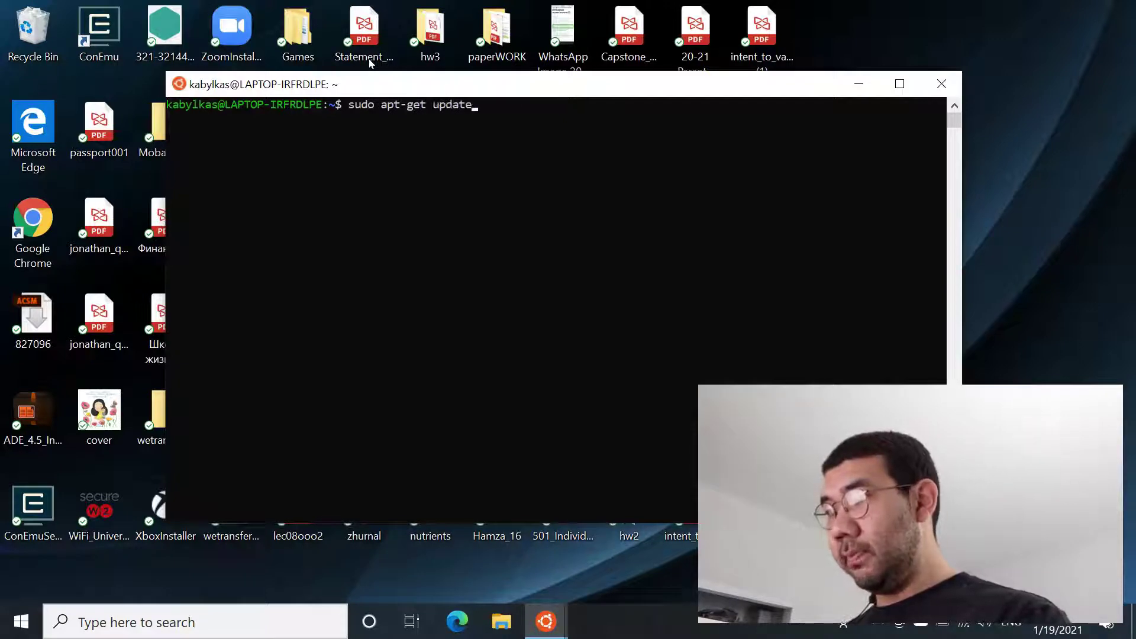
{"action": "key", "text": "Return"}
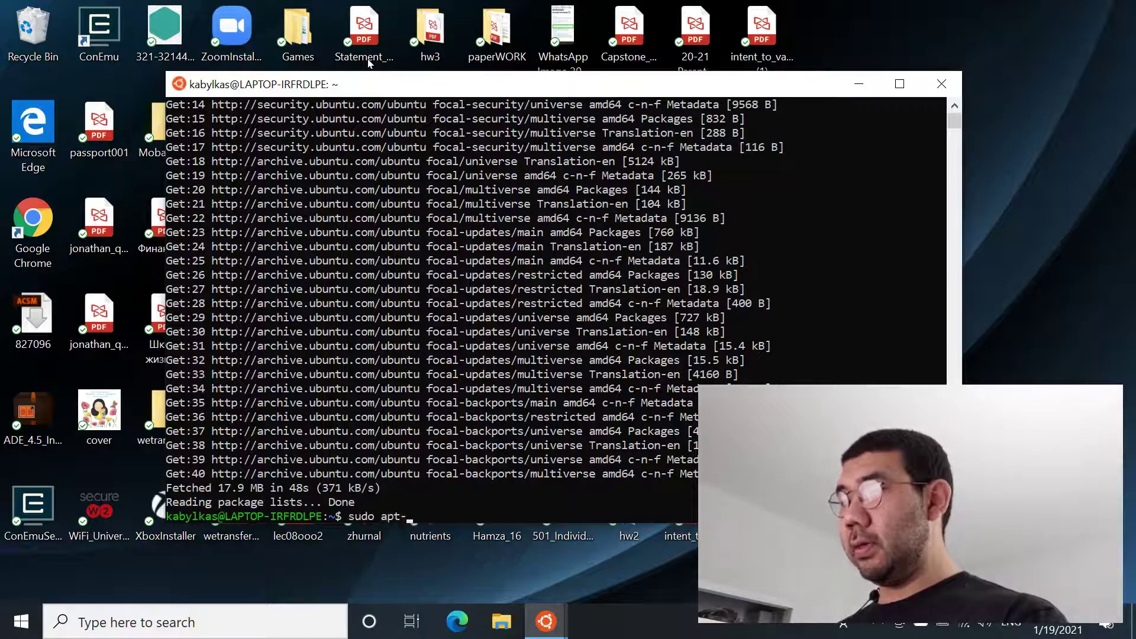
Step: Install magic 8.2.157 and its dependencies with sudo apt-get install magic, answering y
{"action": "type", "text": "get install magic"}
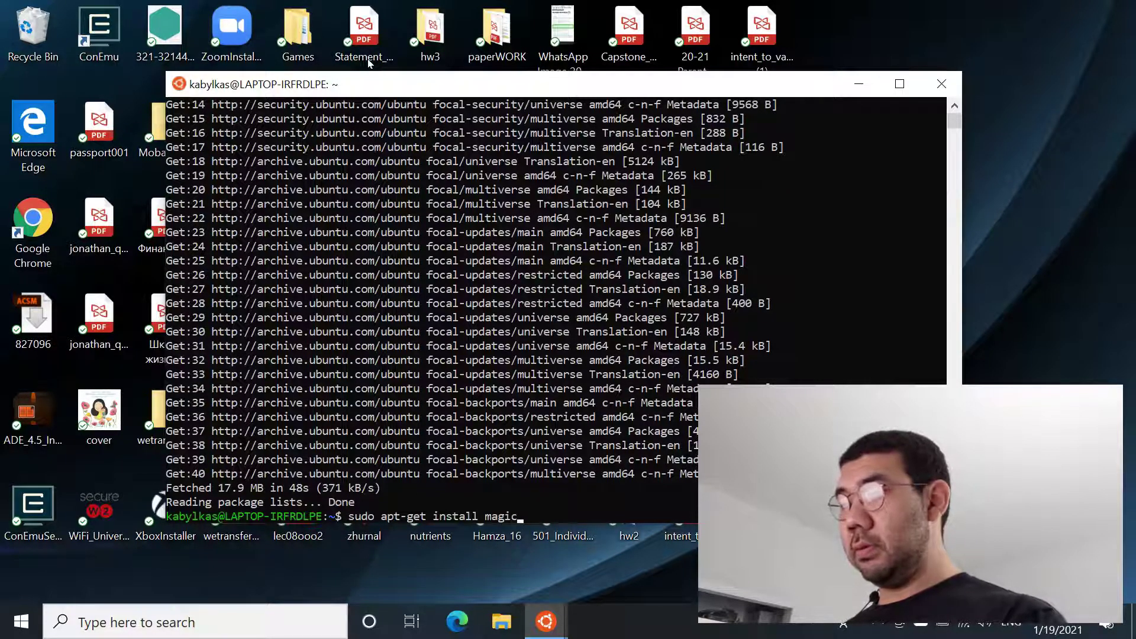
{"action": "key", "text": "Return"}
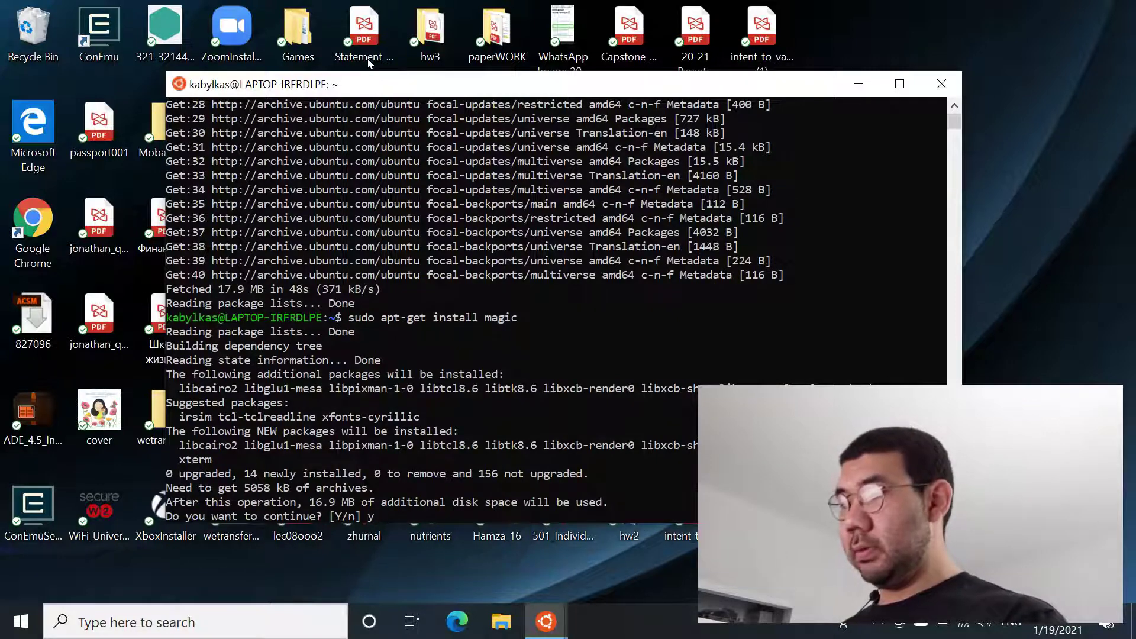
{"action": "type", "text": "y"}
{"action": "key", "text": "Return"}
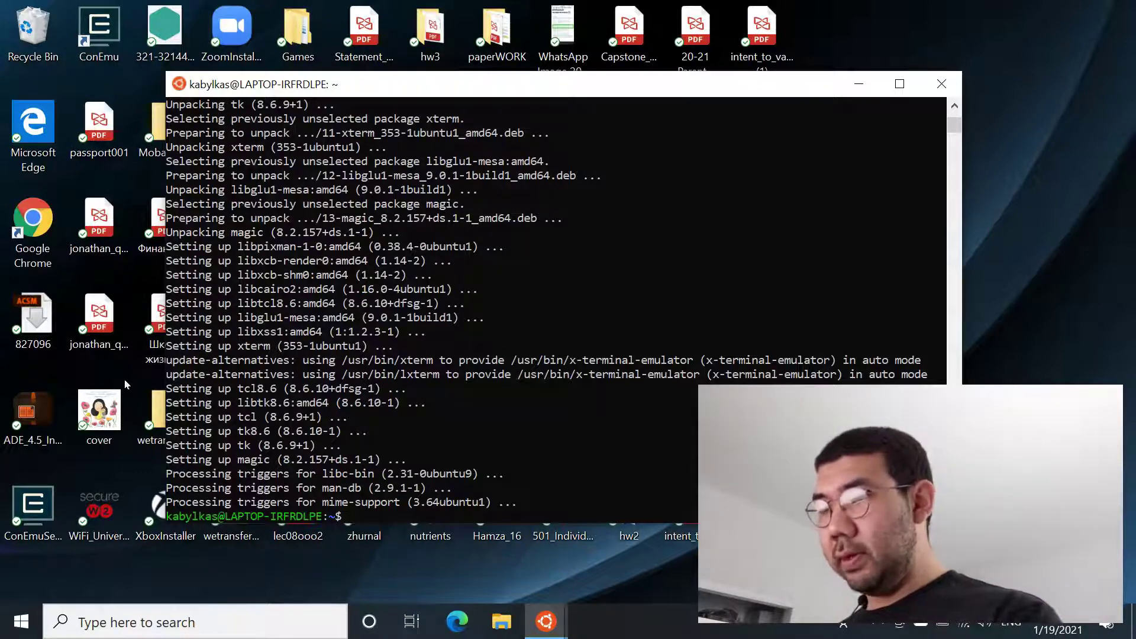
{"action": "left_click", "coordinate": [136, 621]}
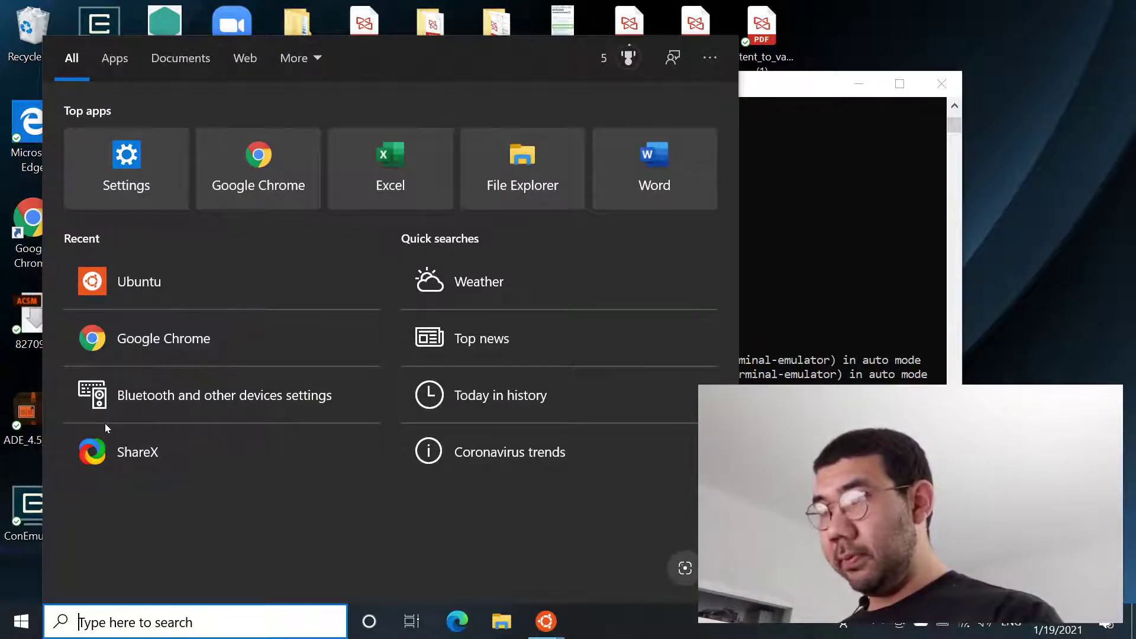
Step: Start VcXsrv through XLaunch with default multiple-window settings, then return to the Ubuntu terminal
{"action": "type", "text": "xlau"}
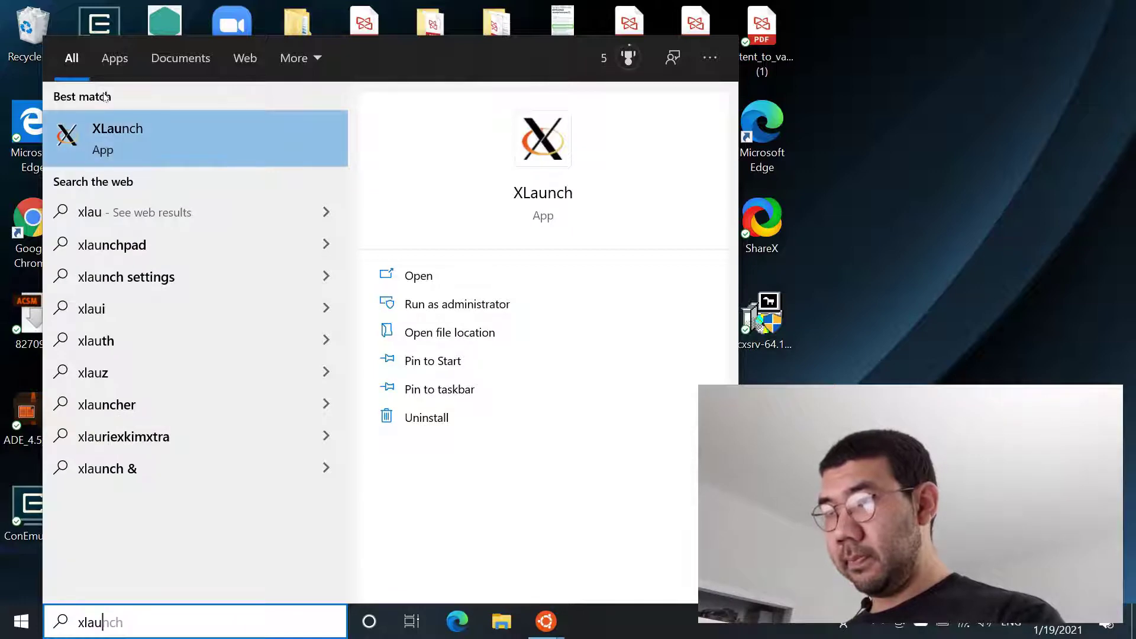
{"action": "left_click", "coordinate": [117, 138]}
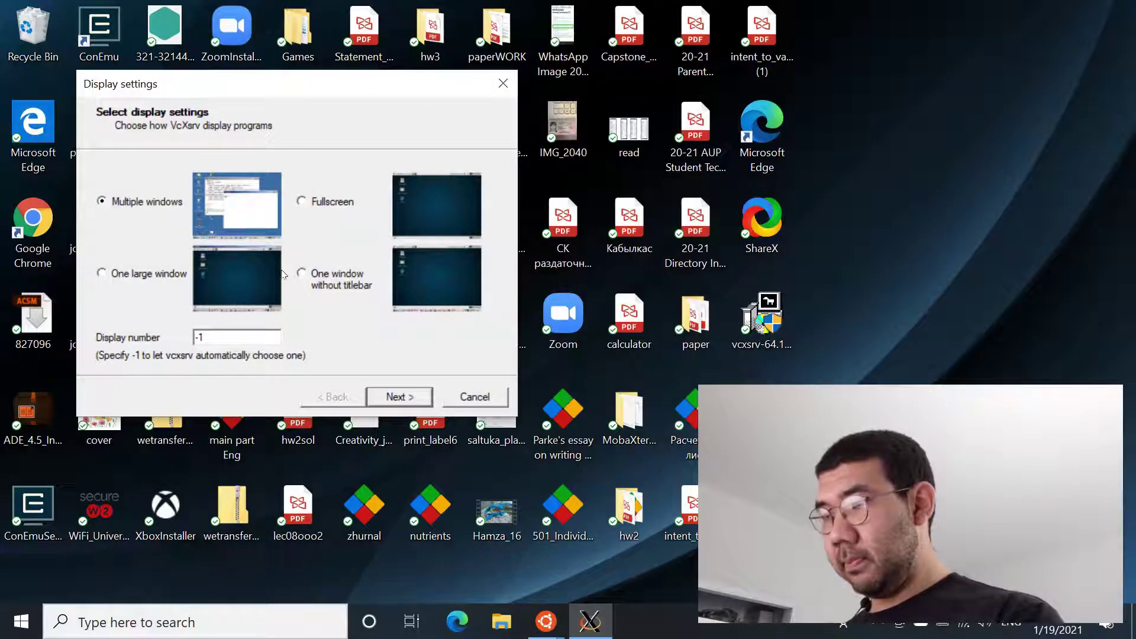
{"action": "key", "text": "Return"}
{"action": "key", "text": "Return"}
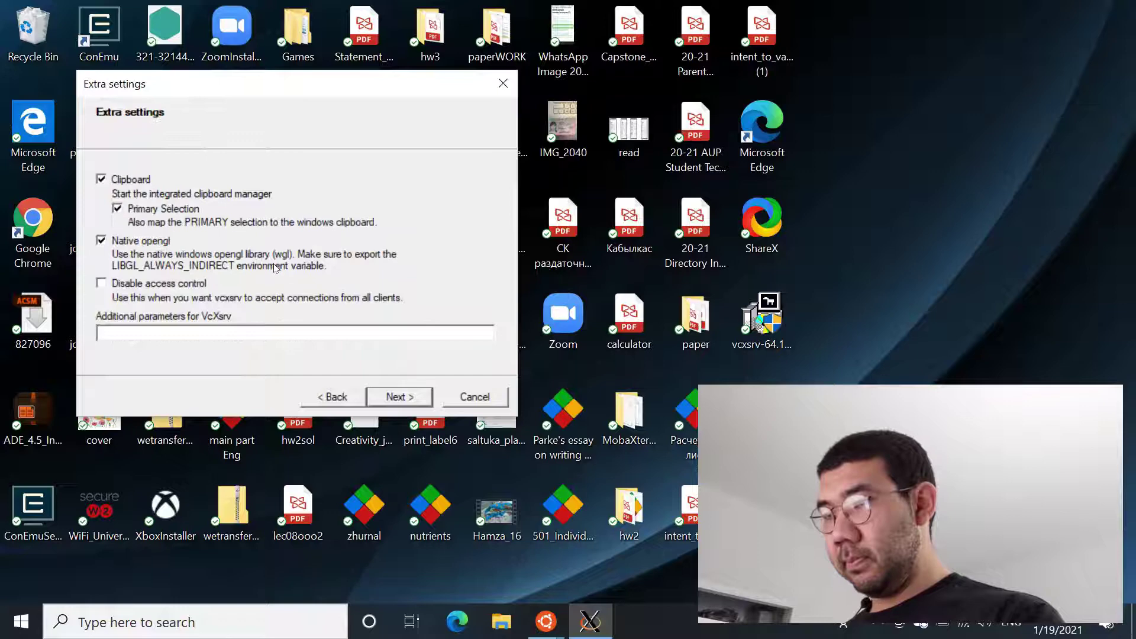
{"action": "key", "text": "Return"}
{"action": "key", "text": "Return"}
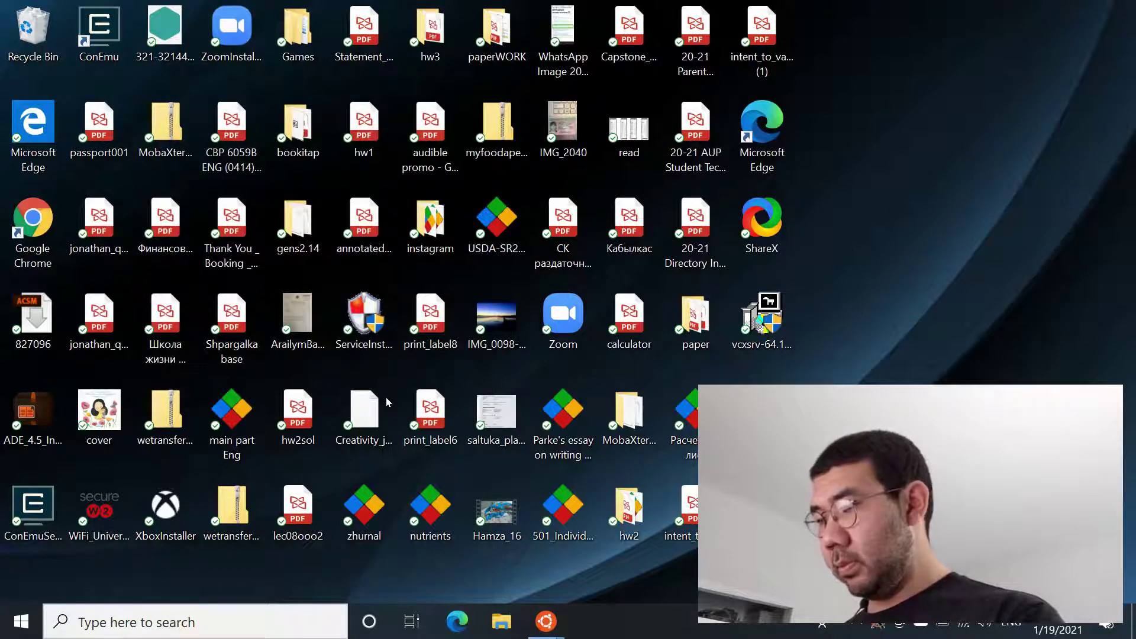
{"action": "key", "text": "super+3"}
{"action": "key", "text": "Return"}
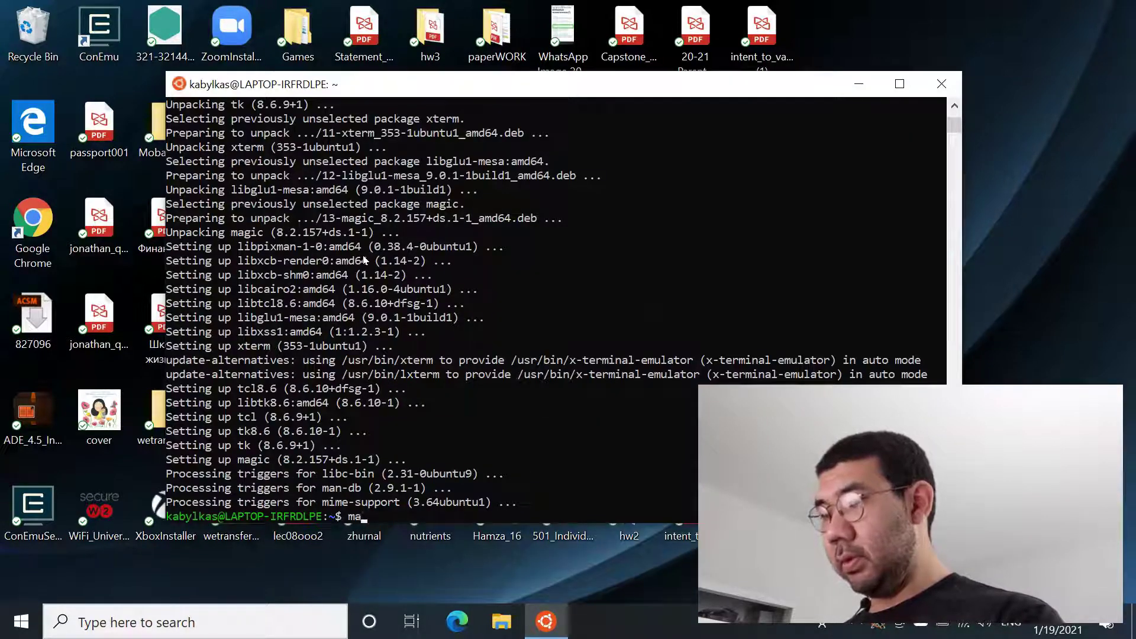
Step: Start magic from the terminal and arrange the layout1 window so the console shows
{"action": "type", "text": "magic"}
{"action": "key", "text": "Return"}
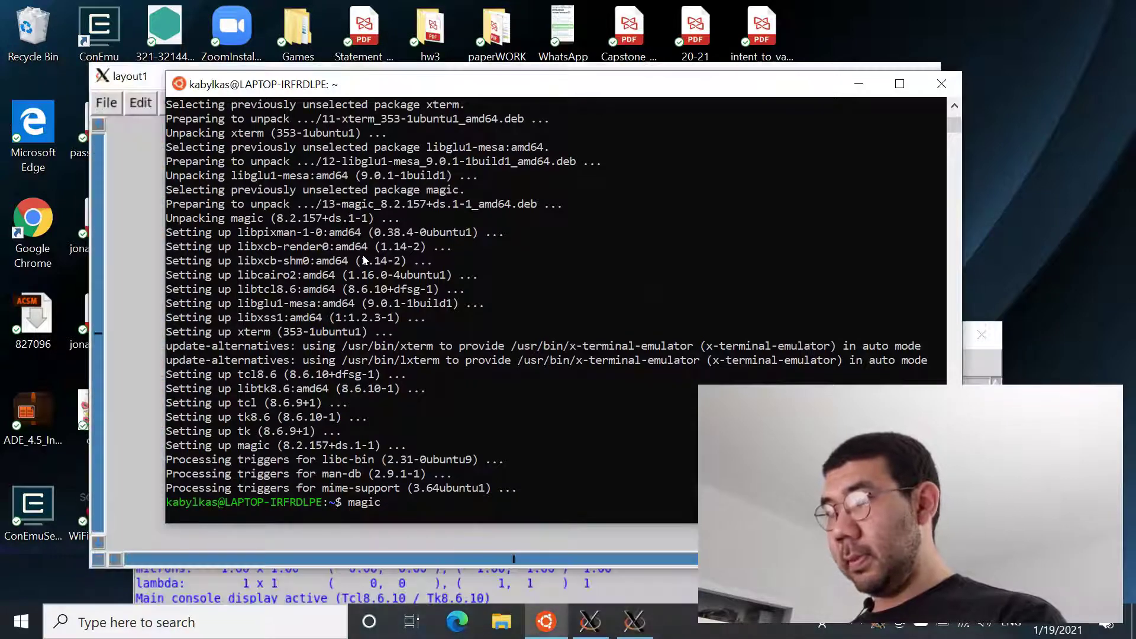
{"action": "left_click", "coordinate": [859, 84]}
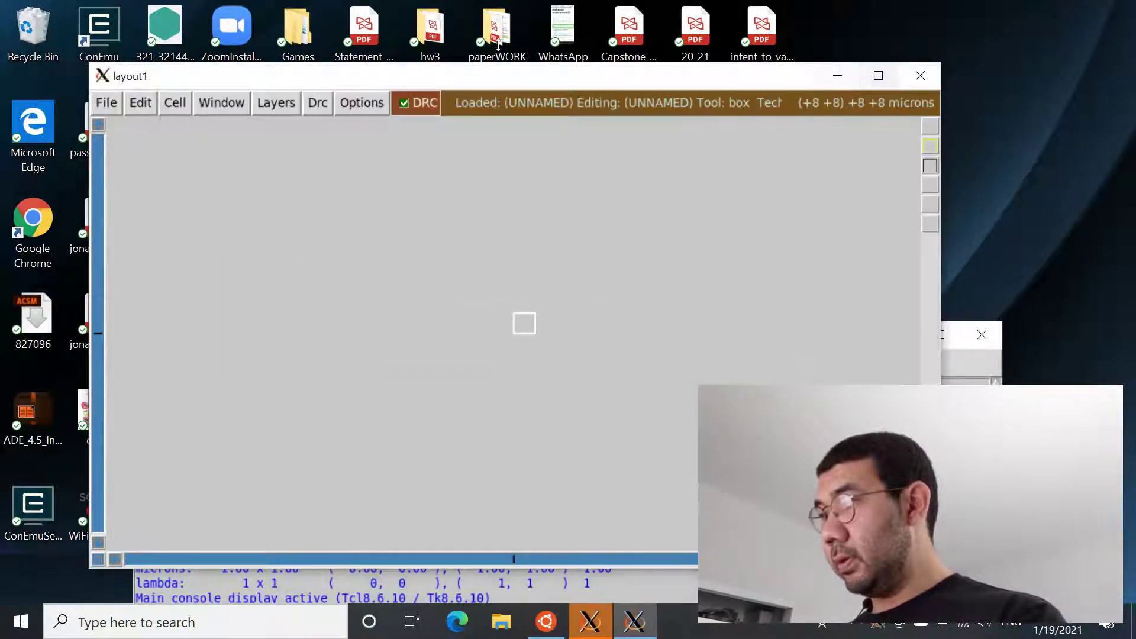
{"action": "left_click_drag", "start_coordinate": [488, 62], "coordinate": [538, 0]}
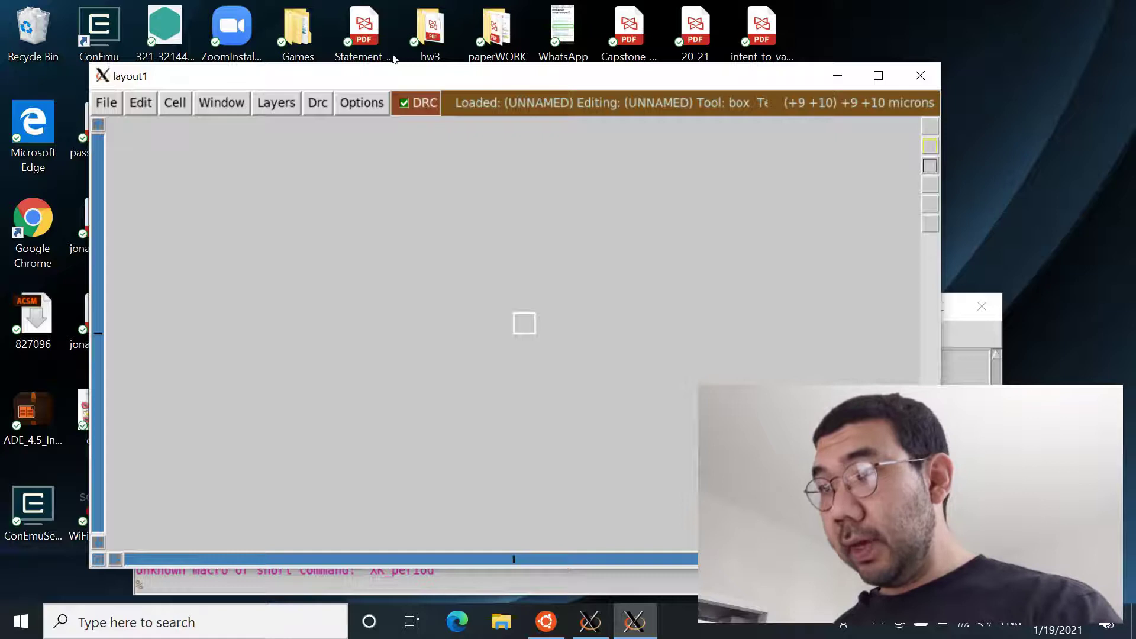
{"action": "left_click_drag", "start_coordinate": [376, 70], "coordinate": [429, 36]}
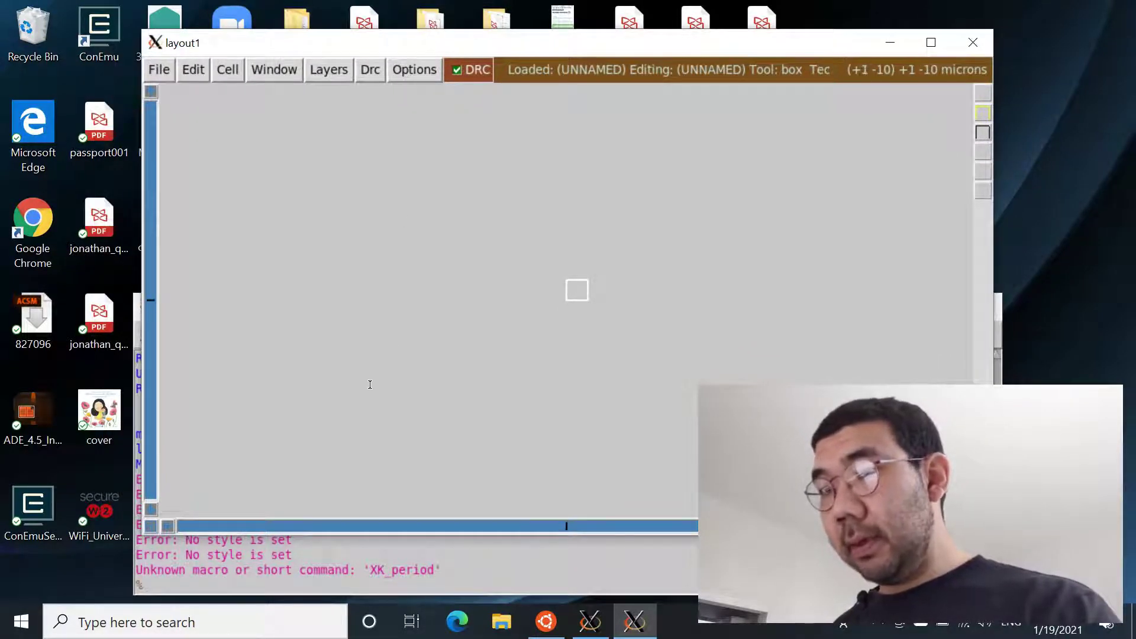
Step: Enter 'grid on' in the tkcon console and bring the gridded layout window forward
{"action": "key", "text": "colon"}
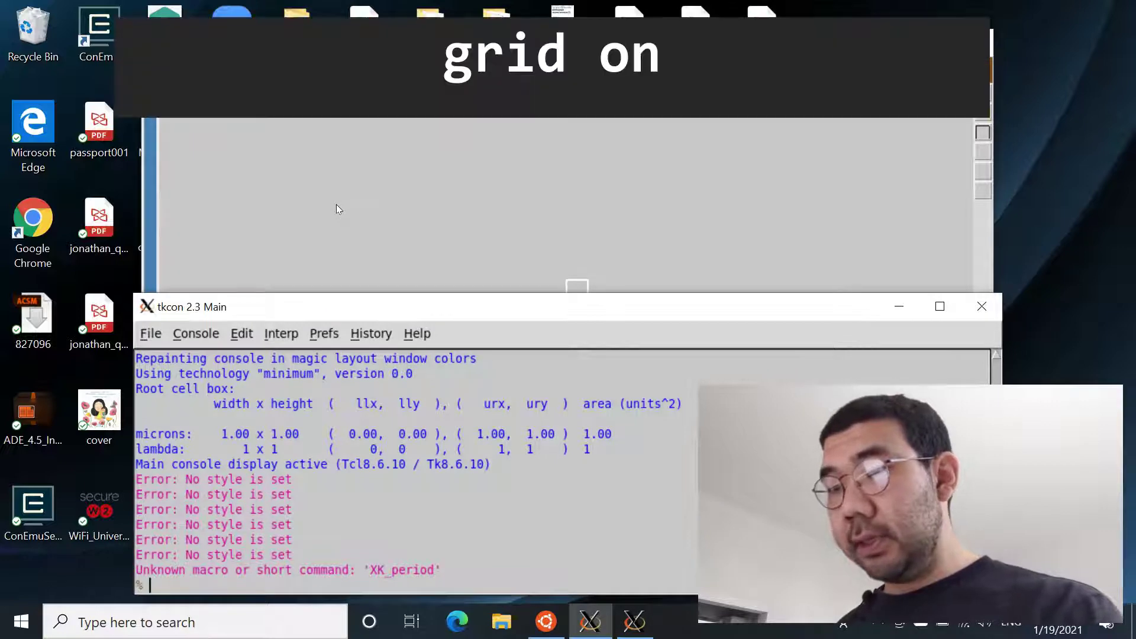
{"action": "type", "text": "grid on"}
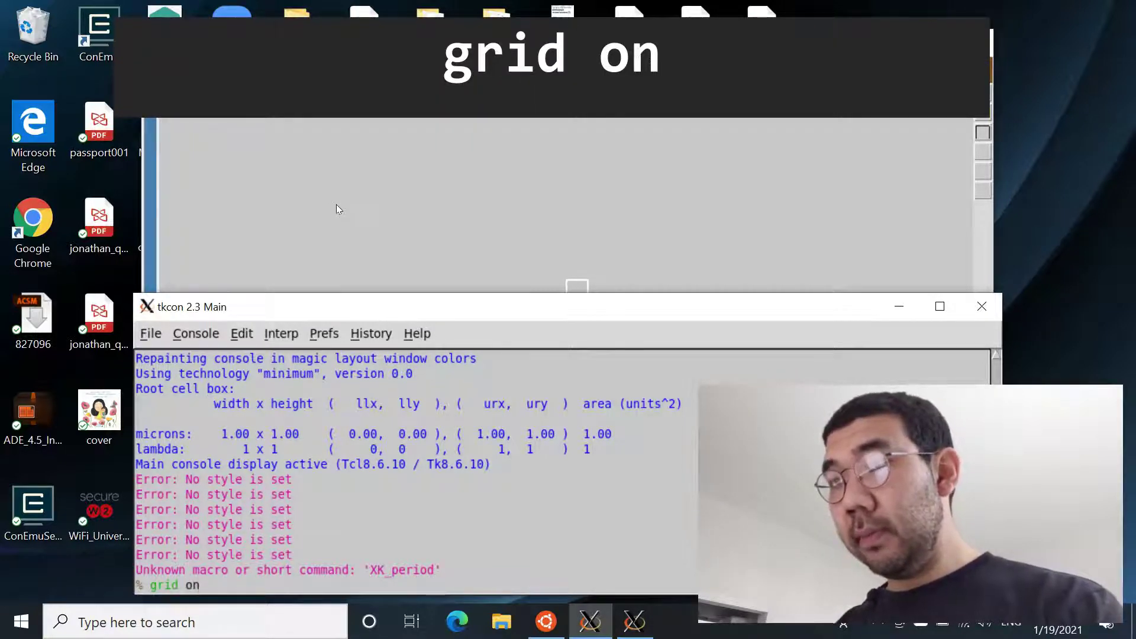
{"action": "key", "text": "Return"}
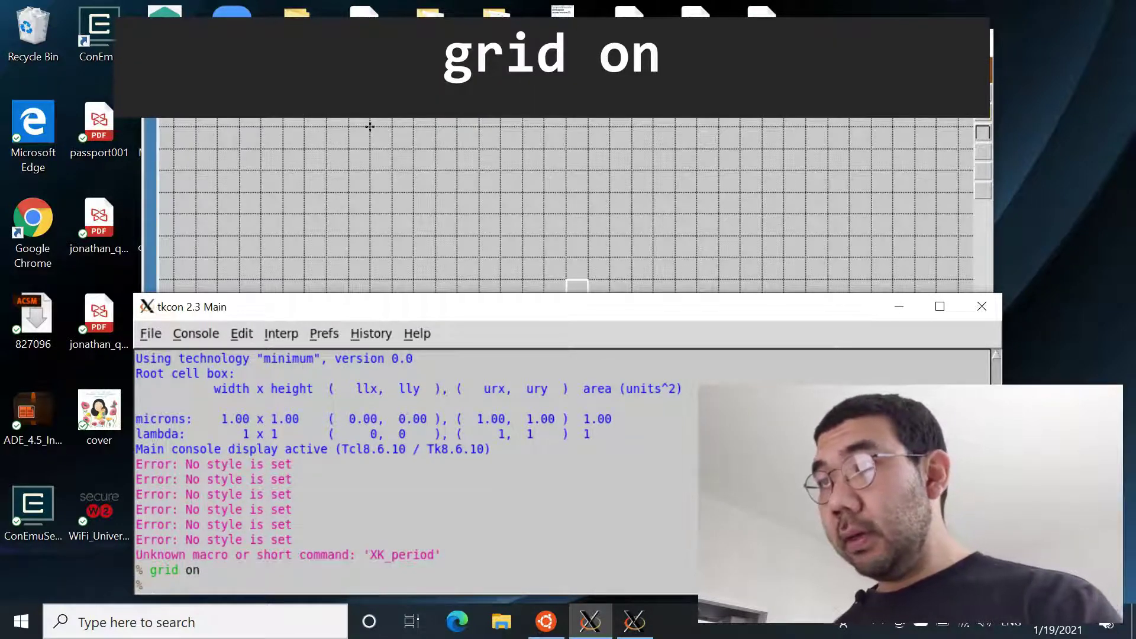
{"action": "left_click", "coordinate": [379, 148]}
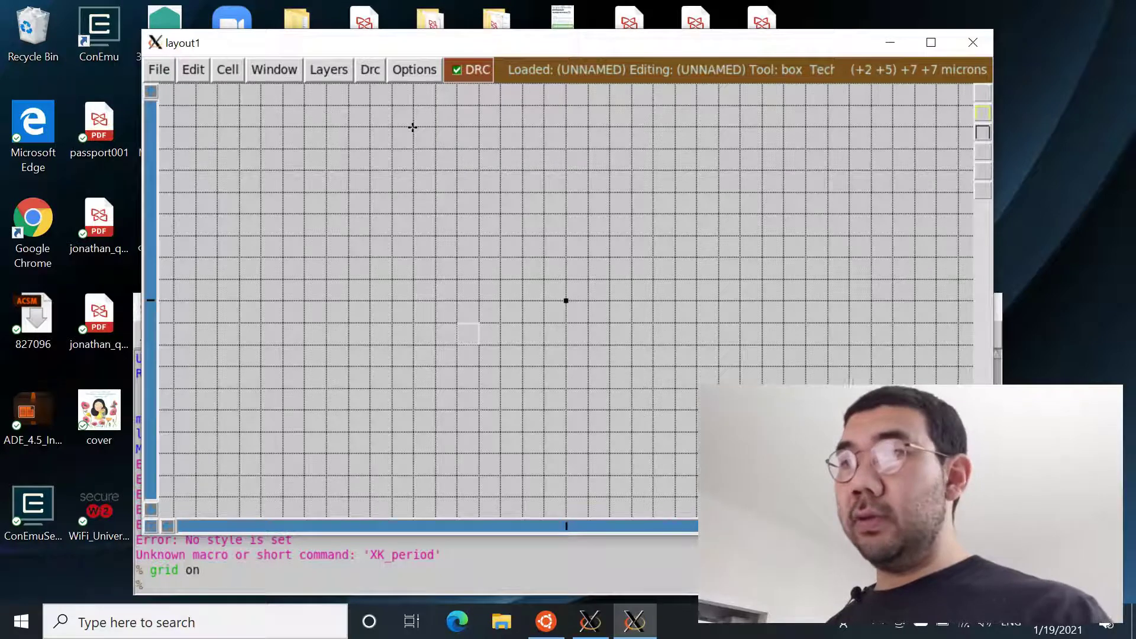
{"action": "left_click", "coordinate": [414, 69]}
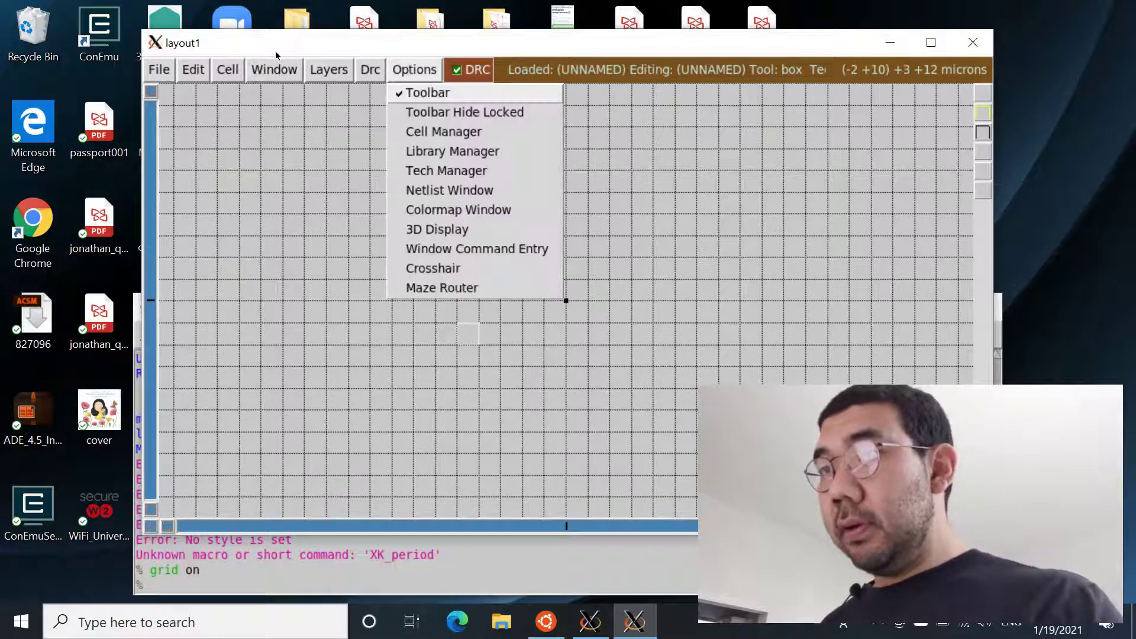
{"action": "key", "text": "Down"}
{"action": "key", "text": "Down"}
{"action": "key", "text": "Down"}
{"action": "key", "text": "Down"}
{"action": "key", "text": "Down"}
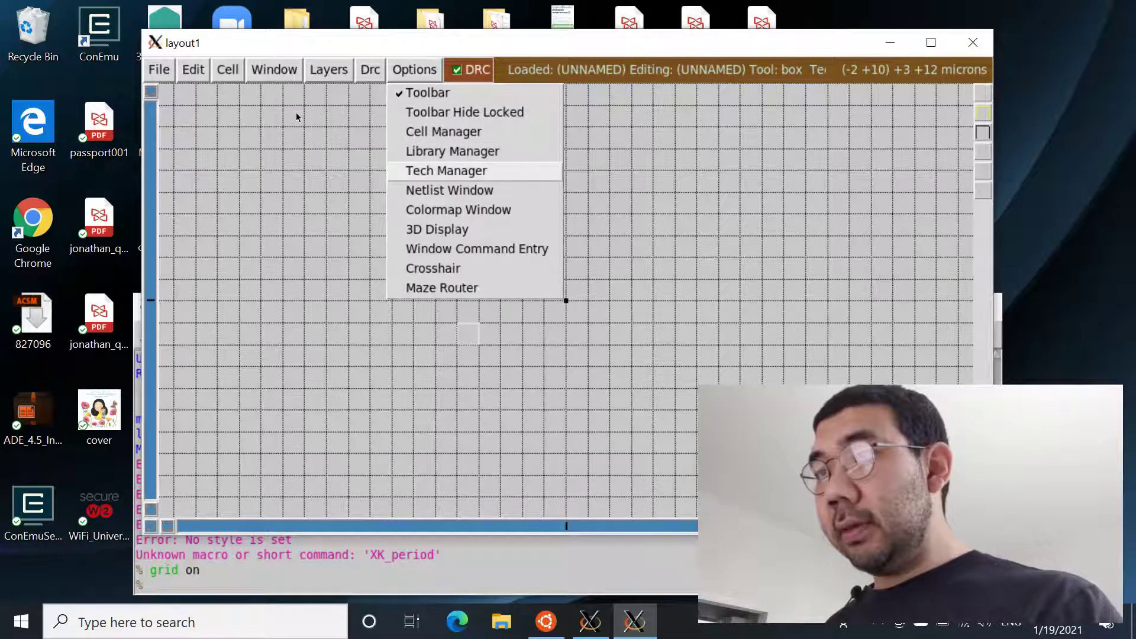
{"action": "key", "text": "Return"}
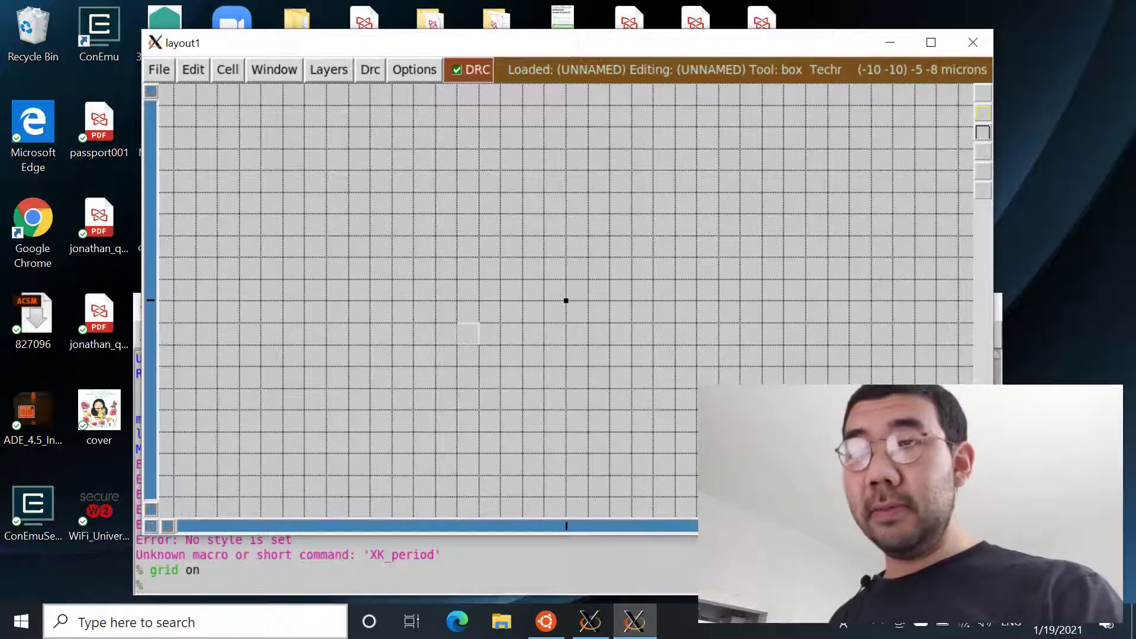
Step: Open Google Chrome and go to opencircuitdesign.com
{"action": "left_click", "coordinate": [21, 621]}
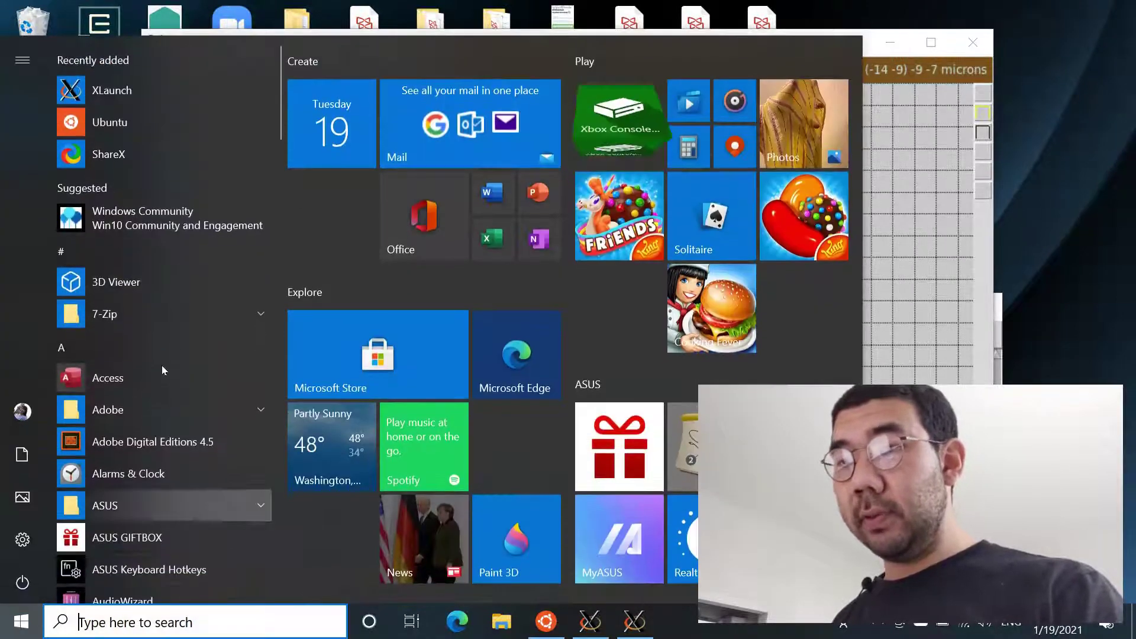
{"action": "type", "text": "chr"}
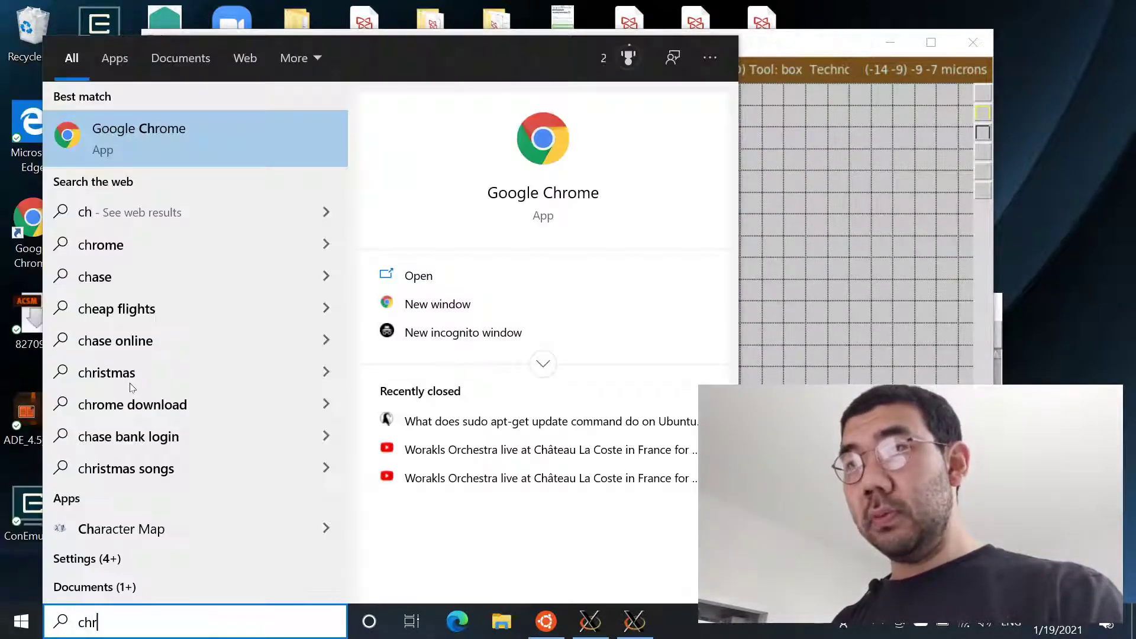
{"action": "key", "text": "Return"}
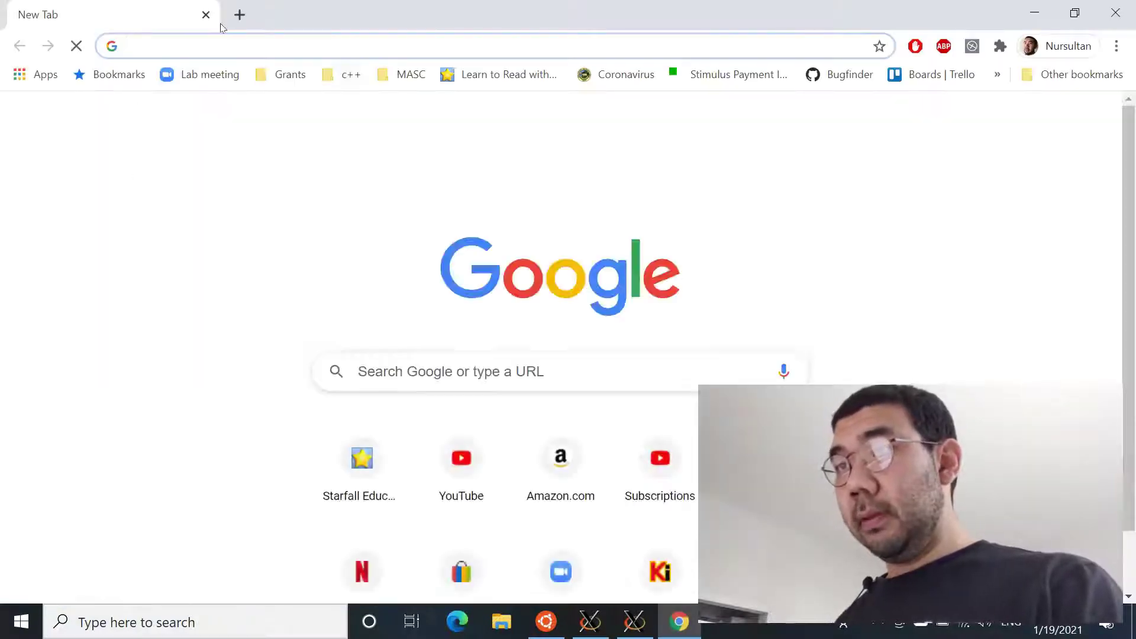
{"action": "type", "text": "opencircuitdesign.com"}
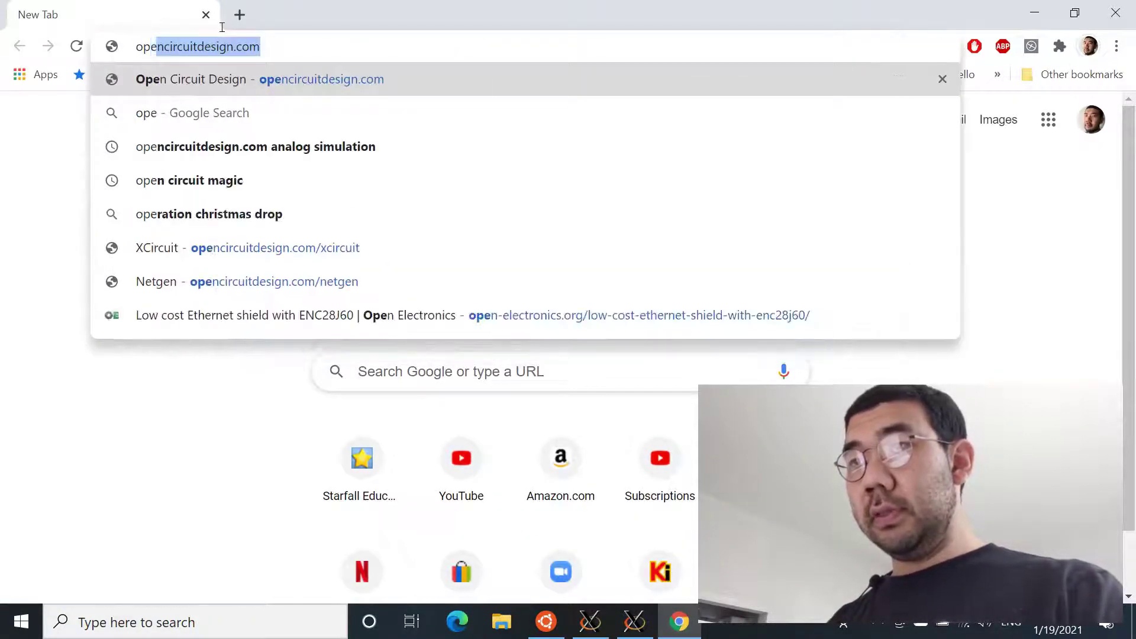
{"action": "key", "text": "Return"}
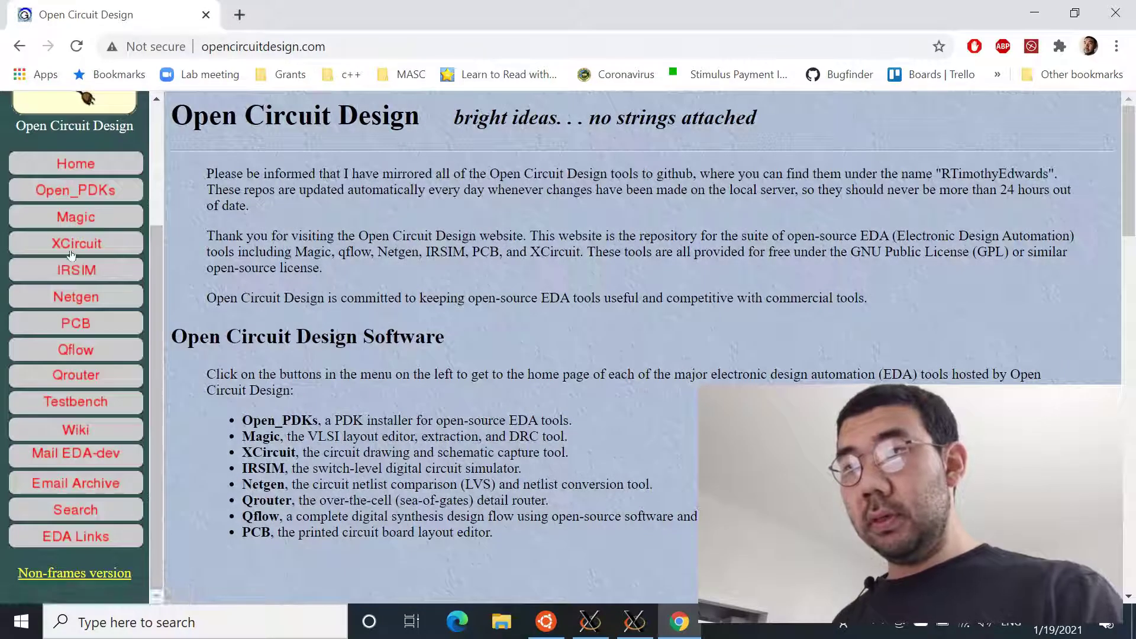
Step: Download the 2002a archive from Magic's Technology Files page and extract it onto the desktop
{"action": "scroll", "coordinate": [72, 297], "scroll_direction": "up", "scroll_amount": 3}
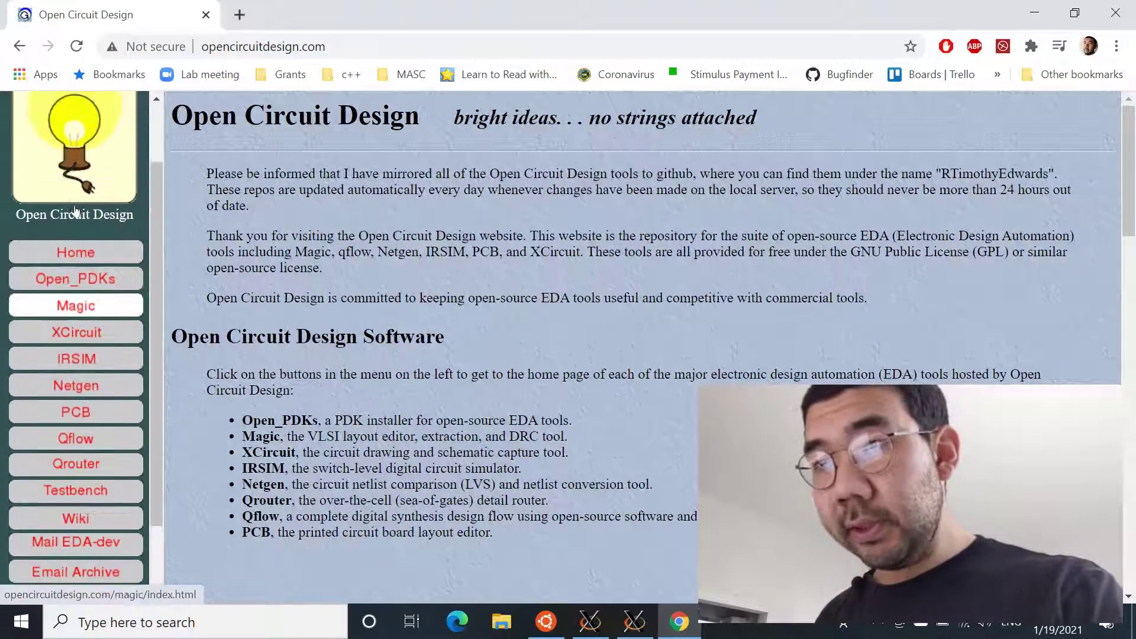
{"action": "left_click", "coordinate": [71, 303]}
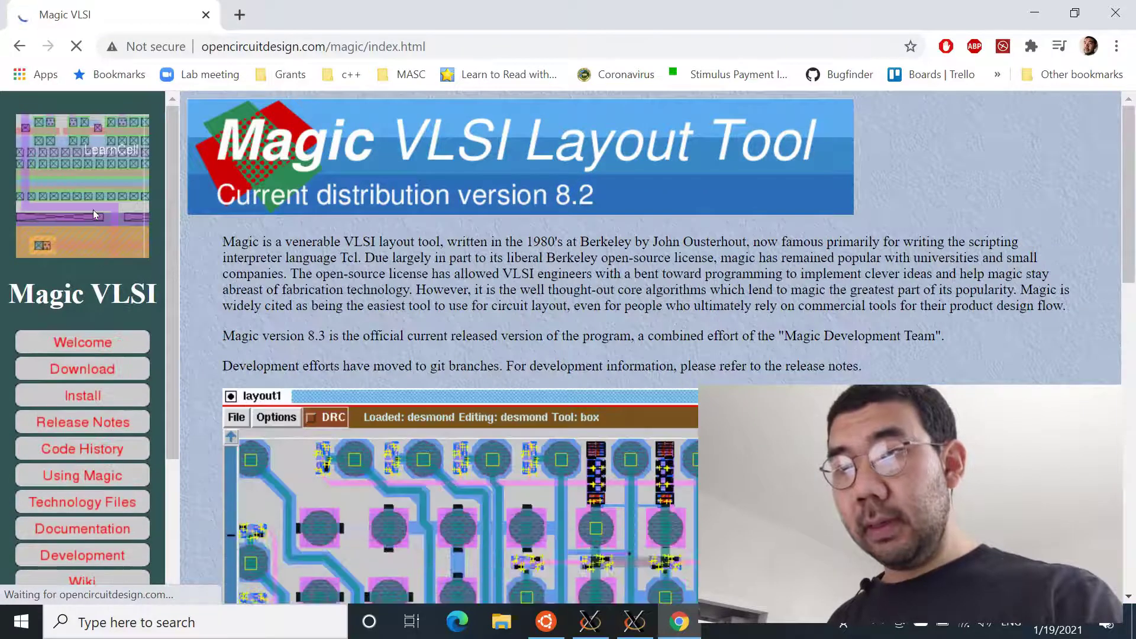
{"action": "scroll", "coordinate": [94, 209], "scroll_direction": "down", "scroll_amount": 3}
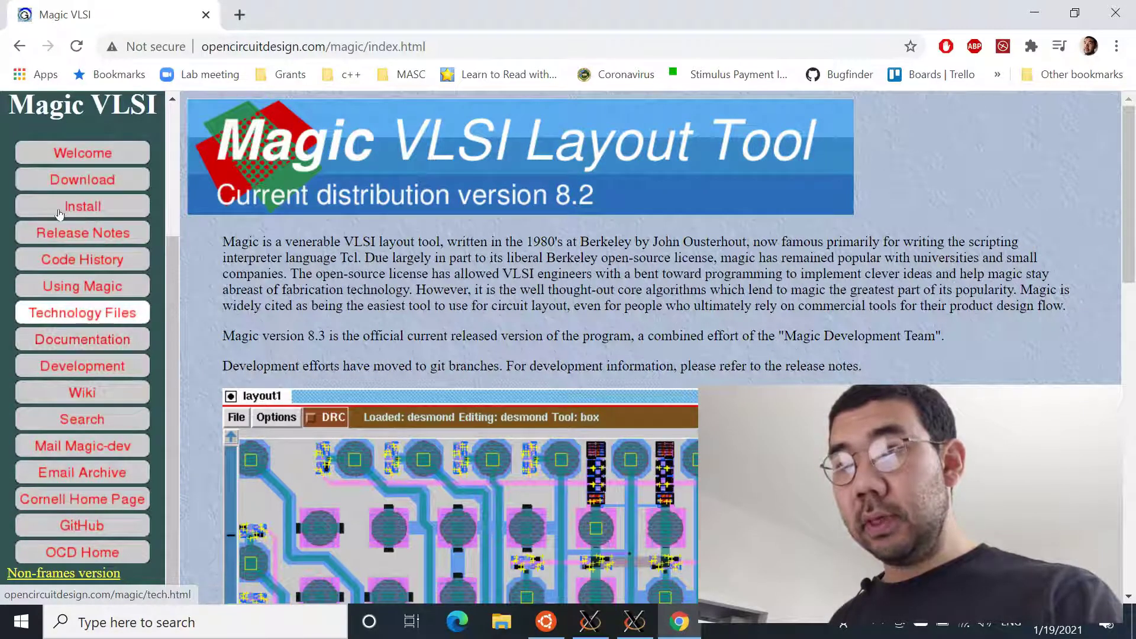
{"action": "left_click", "coordinate": [82, 313]}
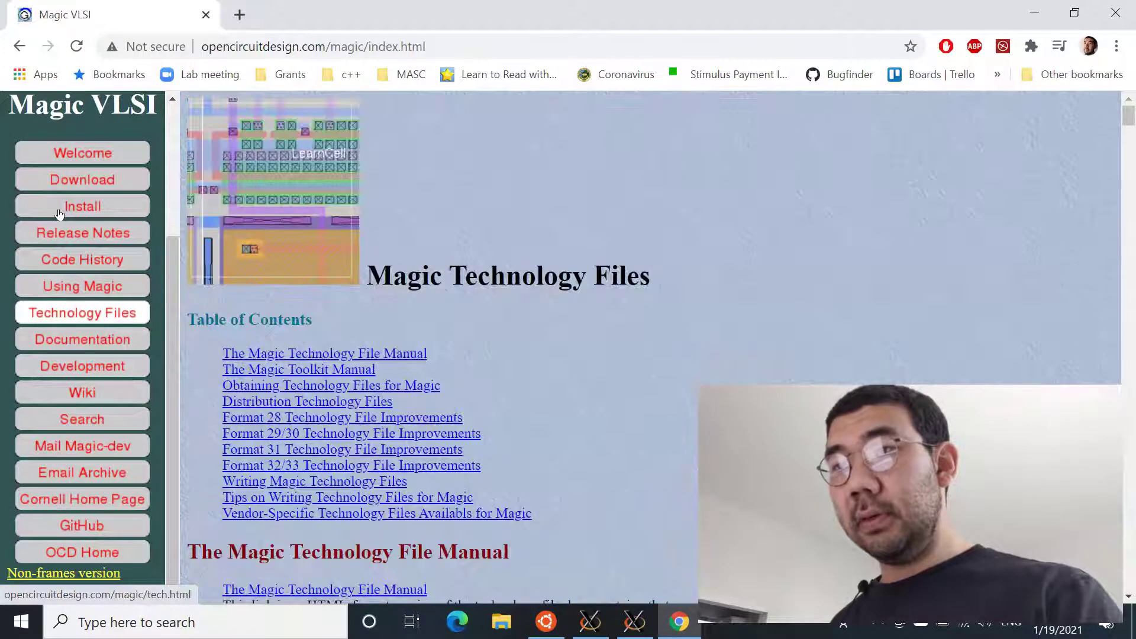
{"action": "scroll", "coordinate": [386, 203], "scroll_direction": "down", "scroll_amount": 9}
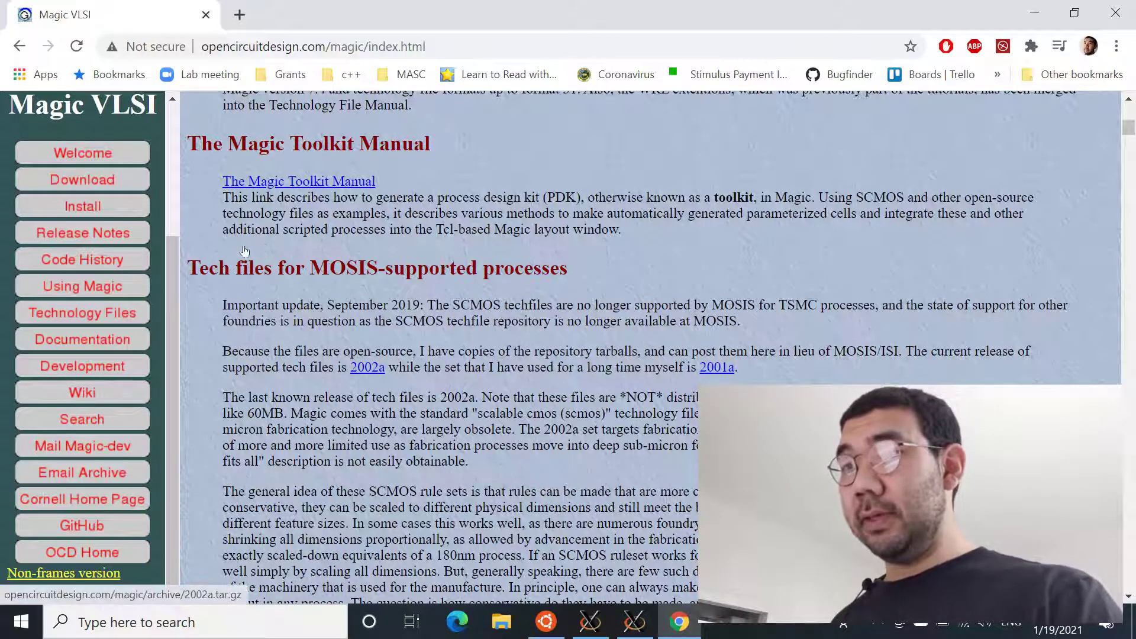
{"action": "left_click", "coordinate": [244, 247]}
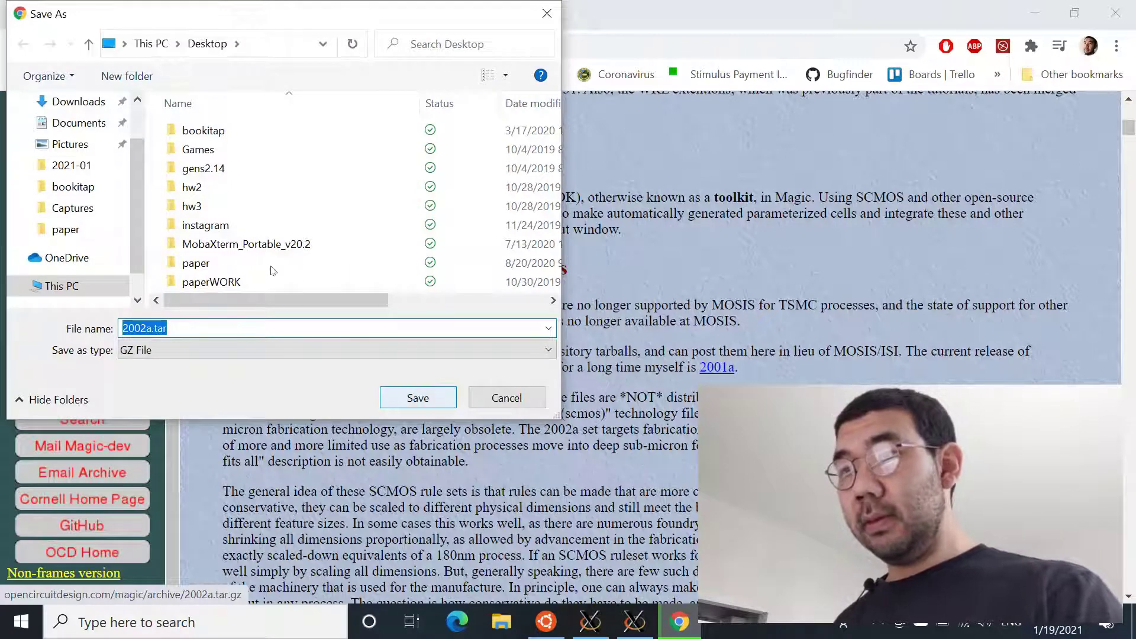
{"action": "key", "text": "Return"}
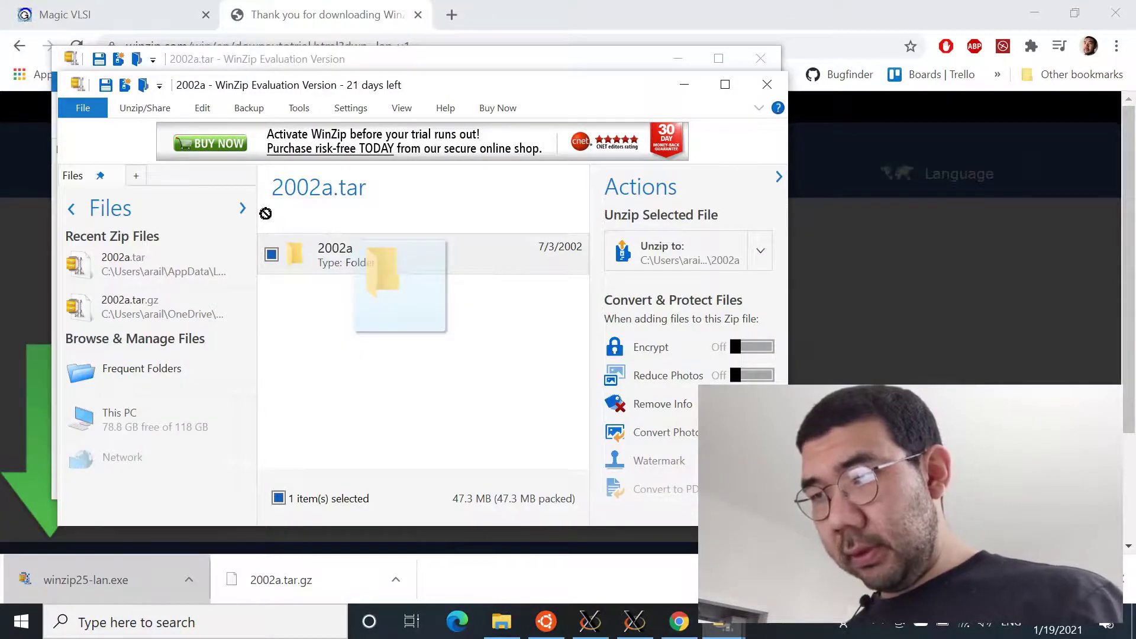
{"action": "key", "text": "super+d"}
{"action": "left_click_drag", "start_coordinate": [265, 213], "coordinate": [607, 133]}
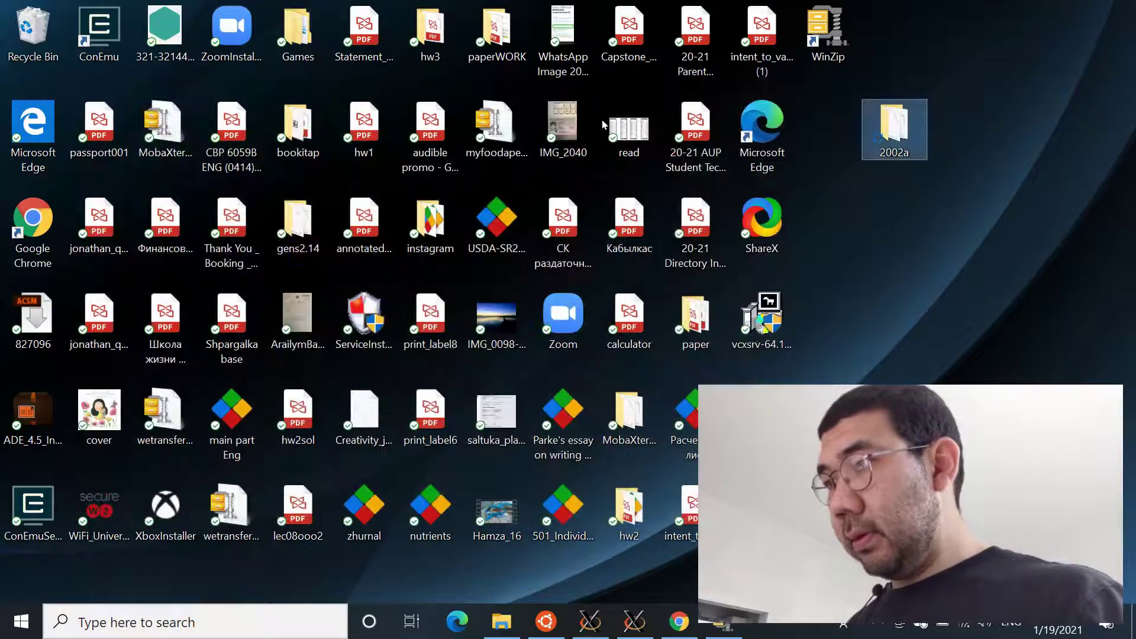
Step: Rename the desktop 2002a folder to 'current' and switch back to the terminal
{"action": "key", "text": "F2"}
{"action": "type", "text": "cu"}
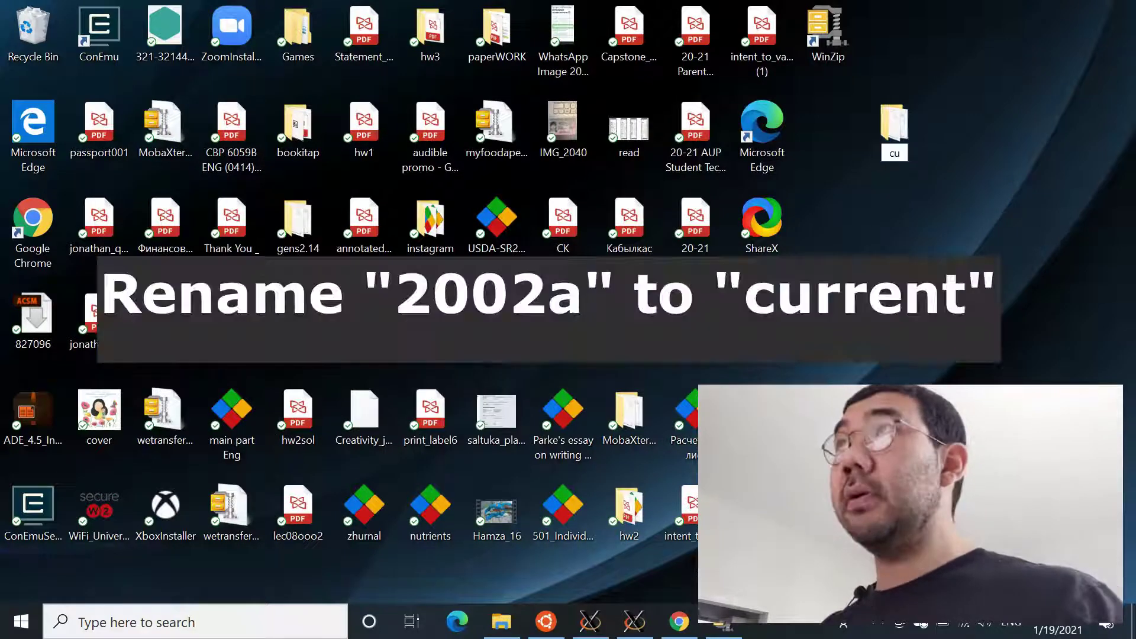
{"action": "type", "text": "r"}
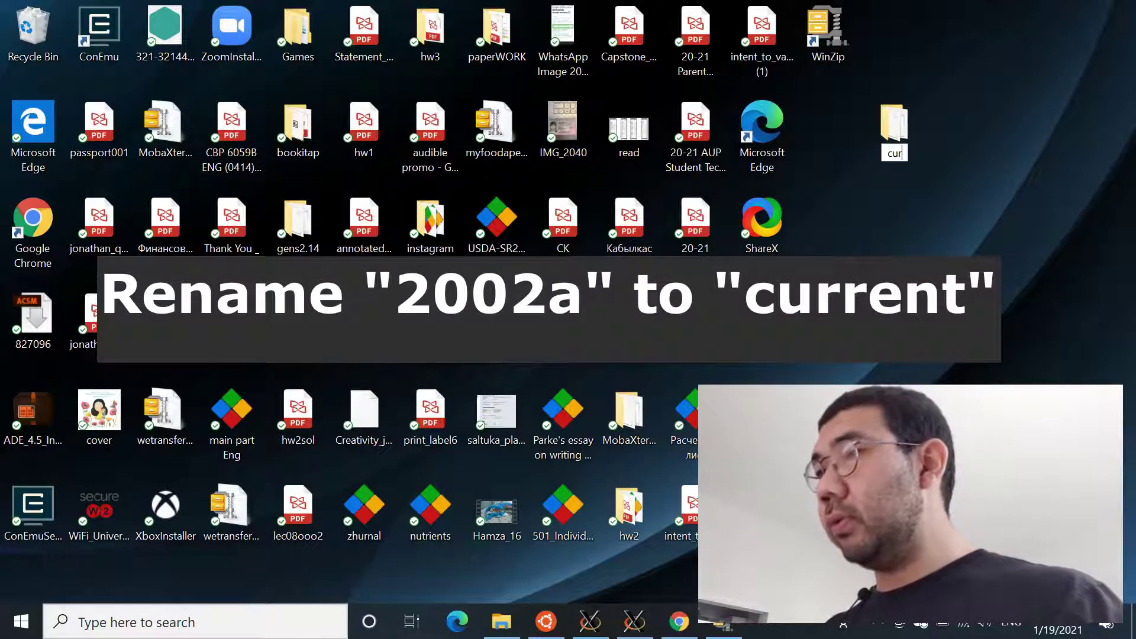
{"action": "type", "text": "rent"}
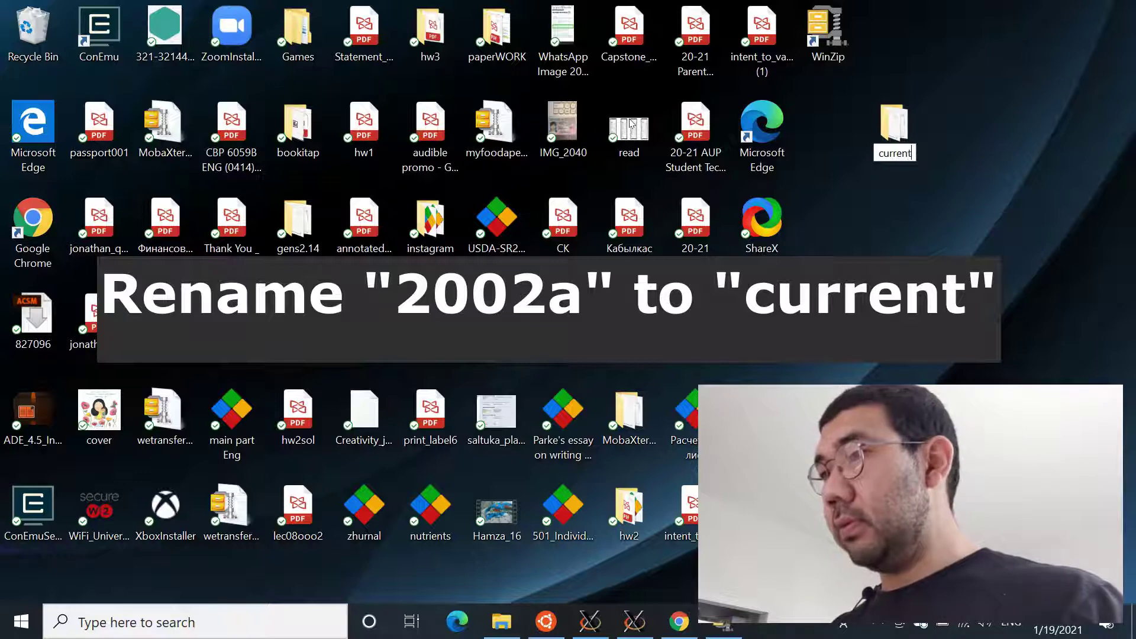
{"action": "key", "text": "Return"}
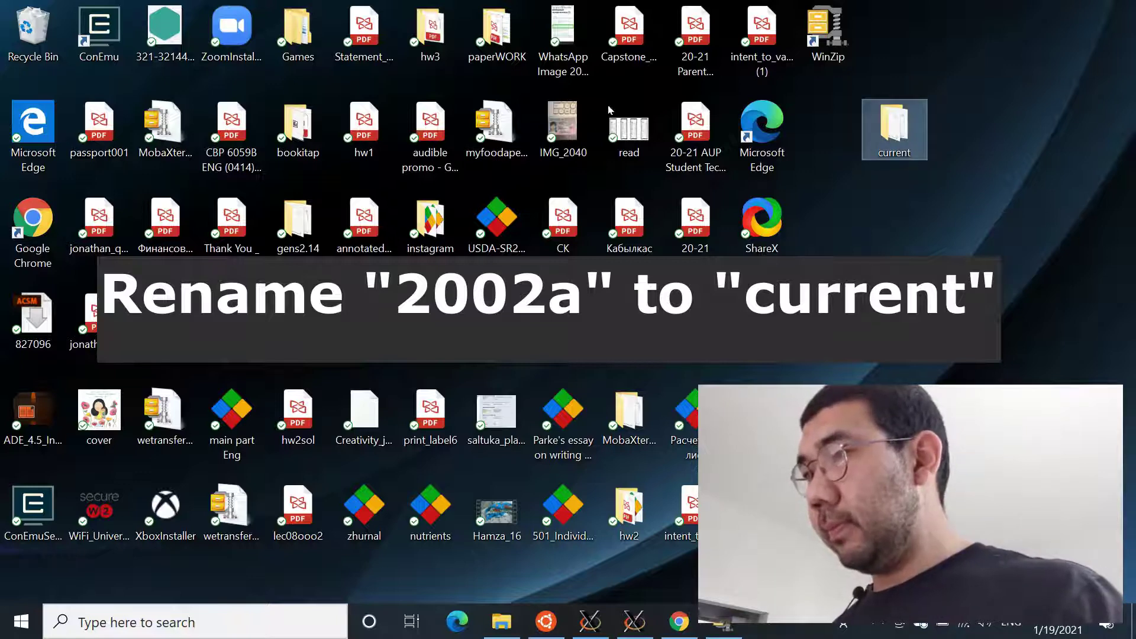
{"action": "key", "text": "alt+Tab"}
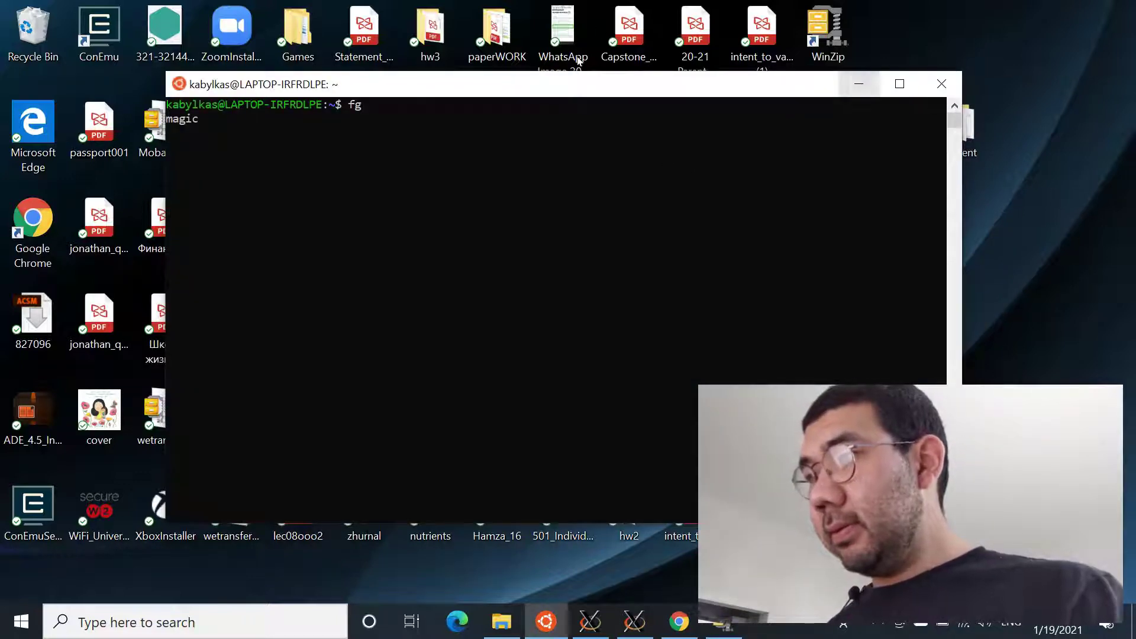
Step: Minimize the terminal and nudge the current folder slightly on the desktop
{"action": "left_click", "coordinate": [859, 84]}
{"action": "mouse_move", "coordinate": [960, 127]}
{"action": "left_mouse_down"}
{"action": "mouse_move", "coordinate": [900, 156]}
{"action": "mouse_move", "coordinate": [964, 128]}
{"action": "left_mouse_up"}
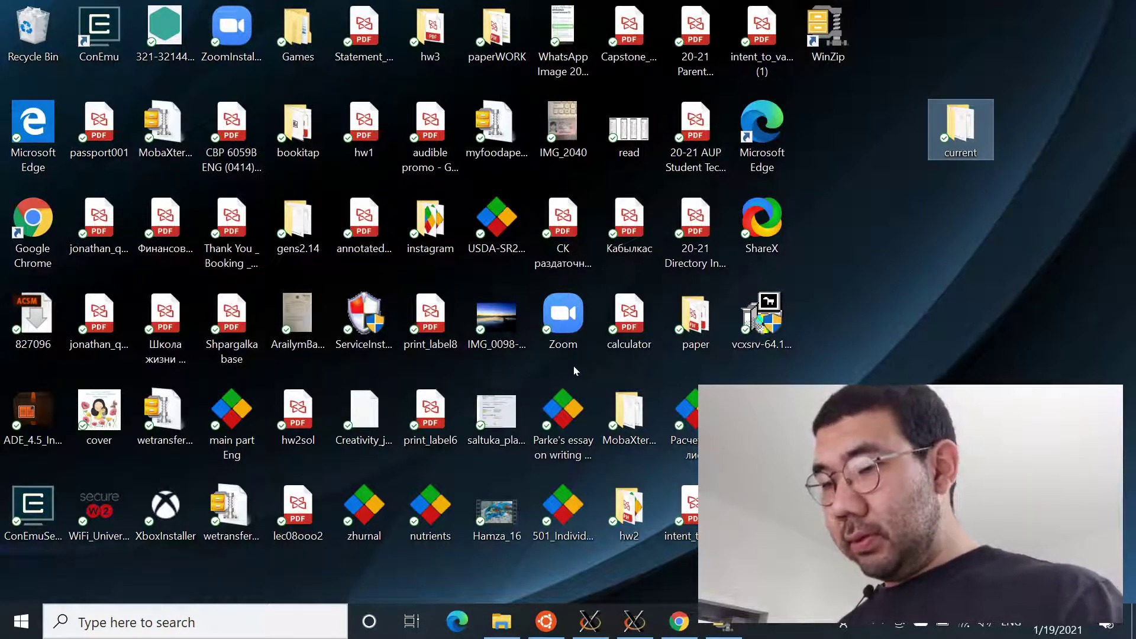
{"action": "key", "text": "super"}
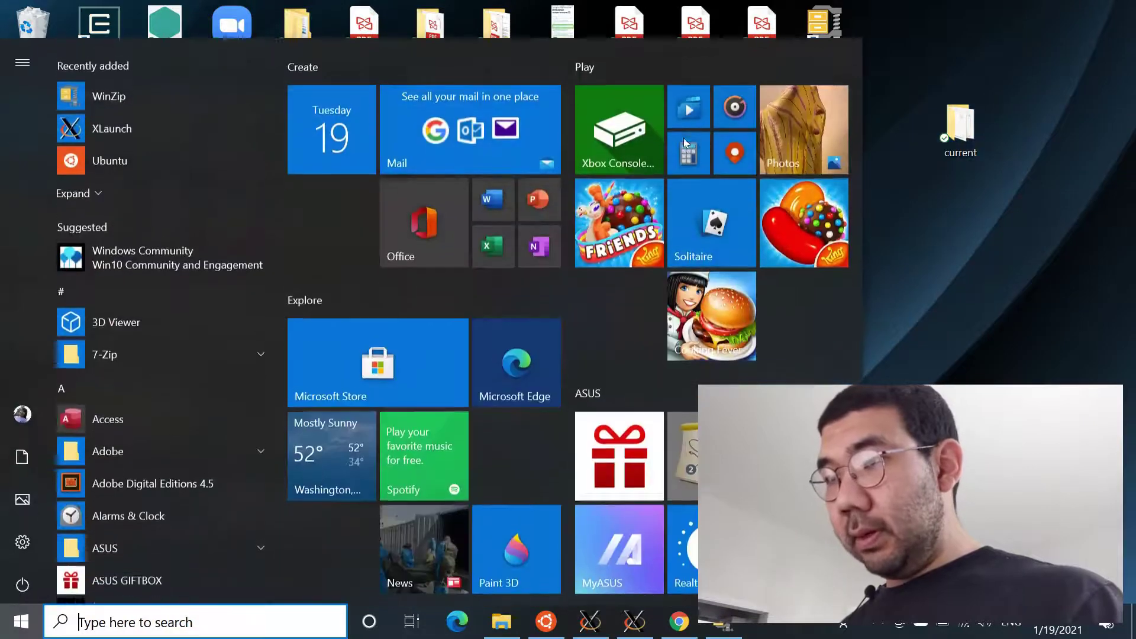
{"action": "key", "text": "super"}
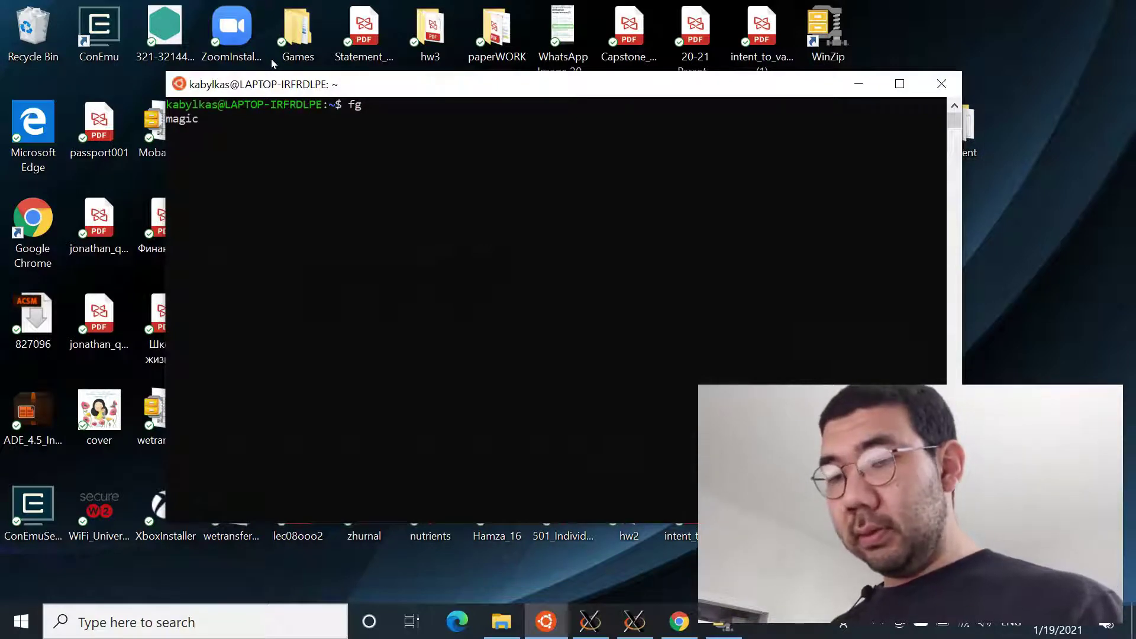
Step: Suspend Magic, open the home folder with explorer.exe, and copy the current folder into it
{"action": "key", "text": "ctrl+z"}
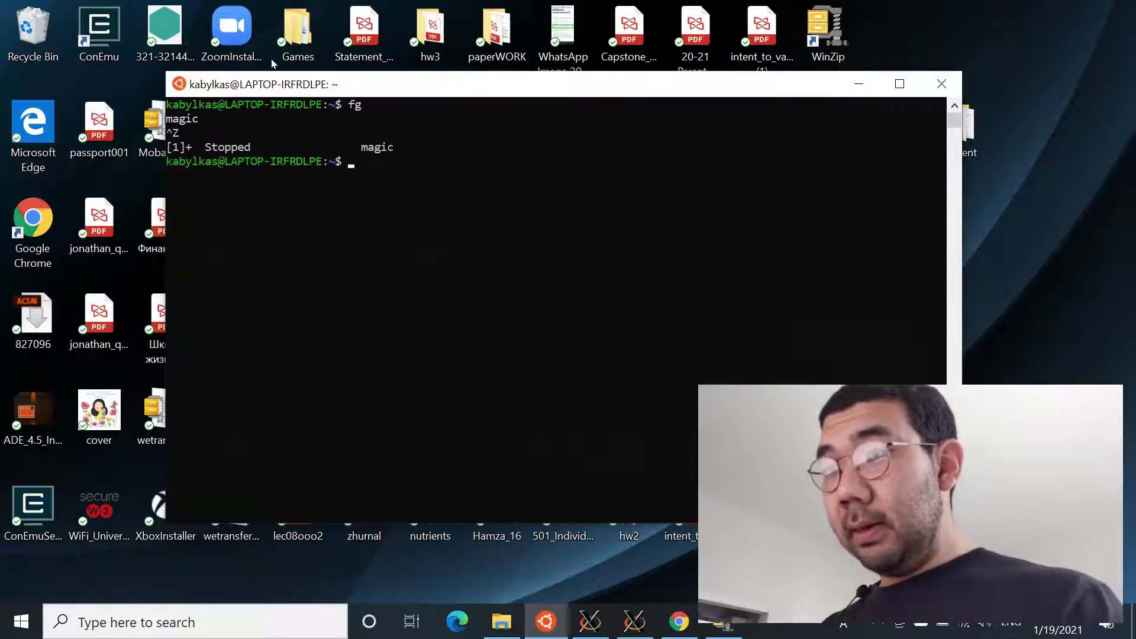
{"action": "type", "text": "explorer.exe ."}
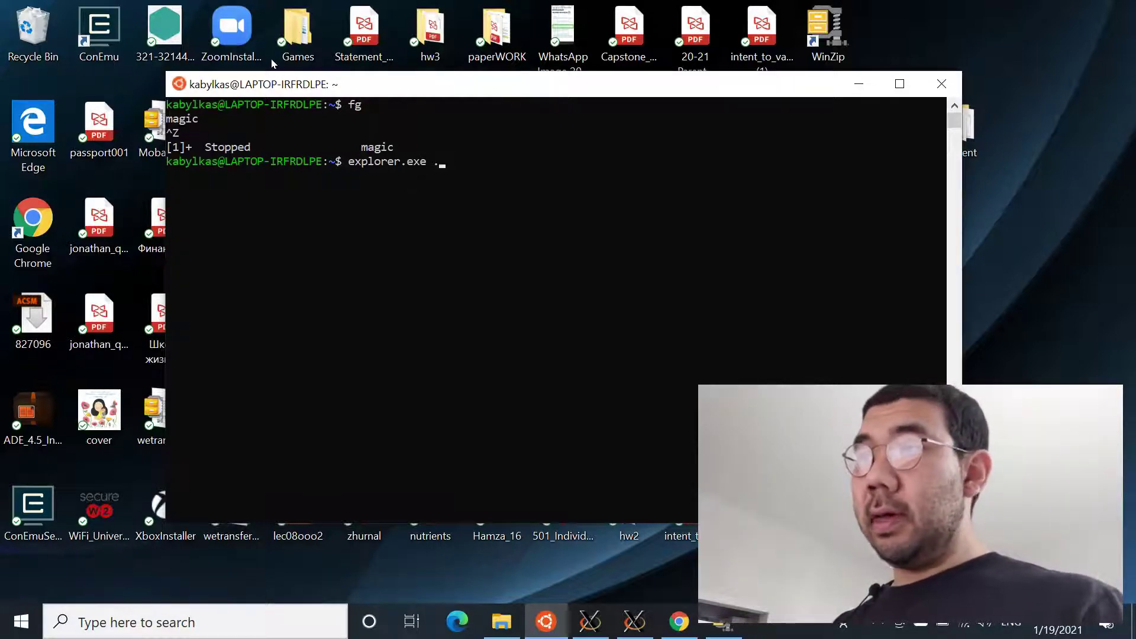
{"action": "key", "text": "Return"}
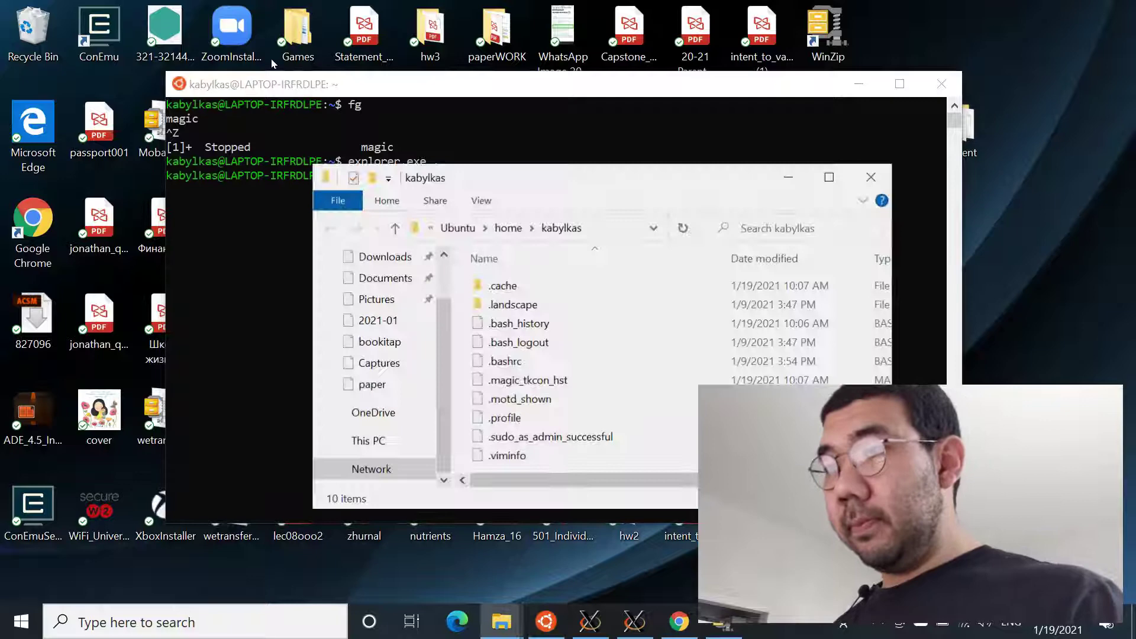
{"action": "left_click_drag", "start_coordinate": [969, 127], "coordinate": [633, 291]}
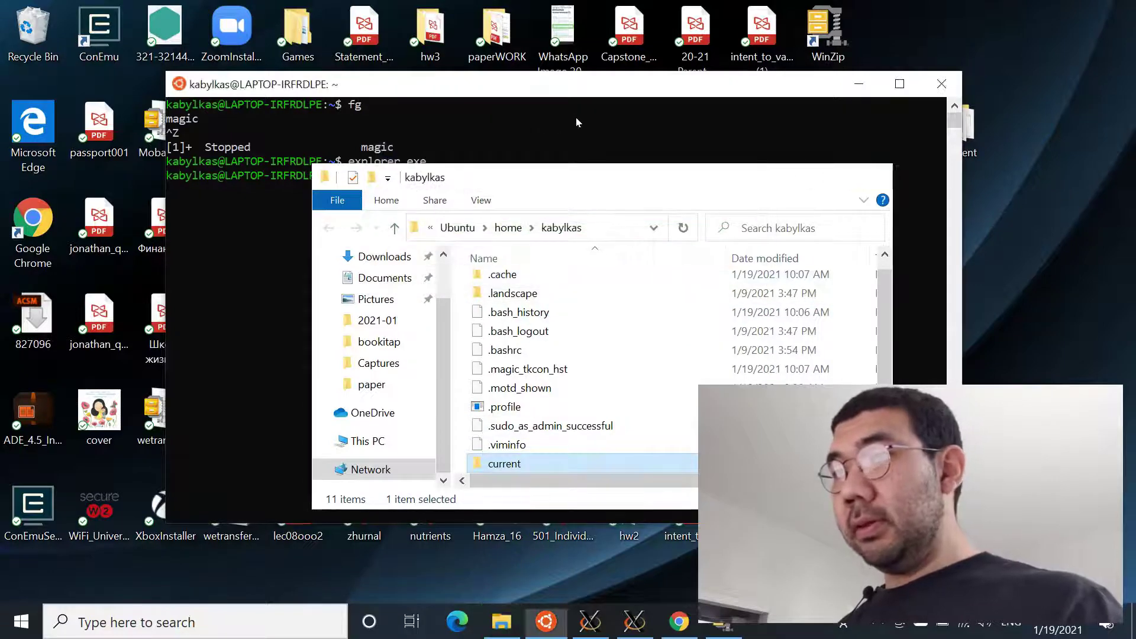
{"action": "left_click", "coordinate": [418, 140]}
{"action": "left_click", "coordinate": [416, 140]}
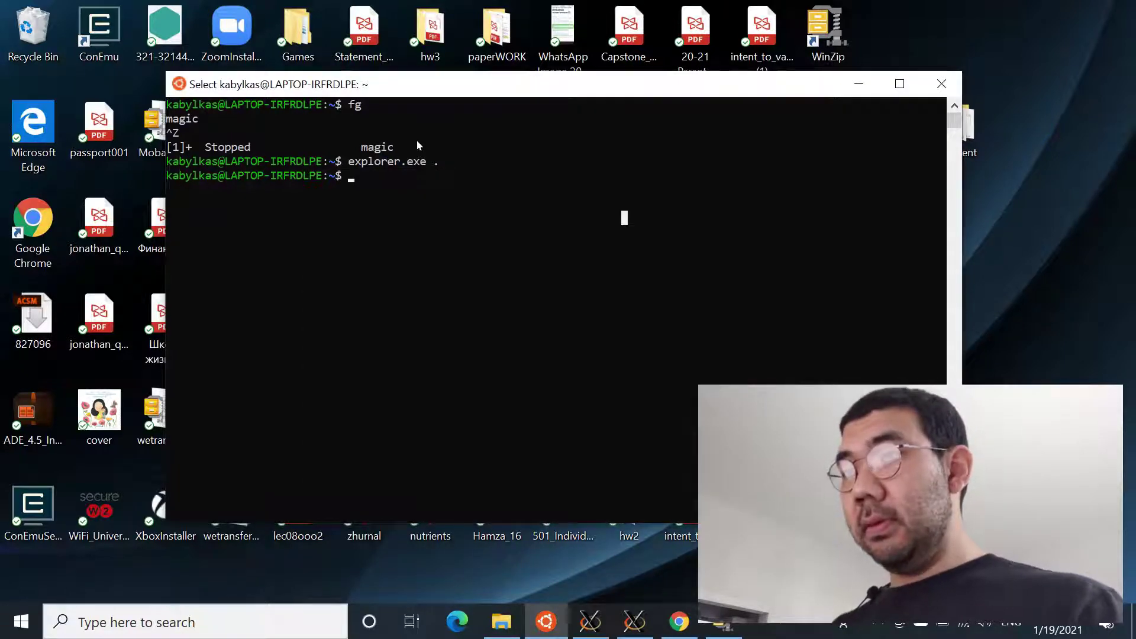
Step: Clear the prompt and begin a mv command for the current folder
{"action": "type", "text": "ll"}
{"action": "key", "text": "BackSpace"}
{"action": "key", "text": "BackSpace"}
{"action": "type", "text": "cd cu"}
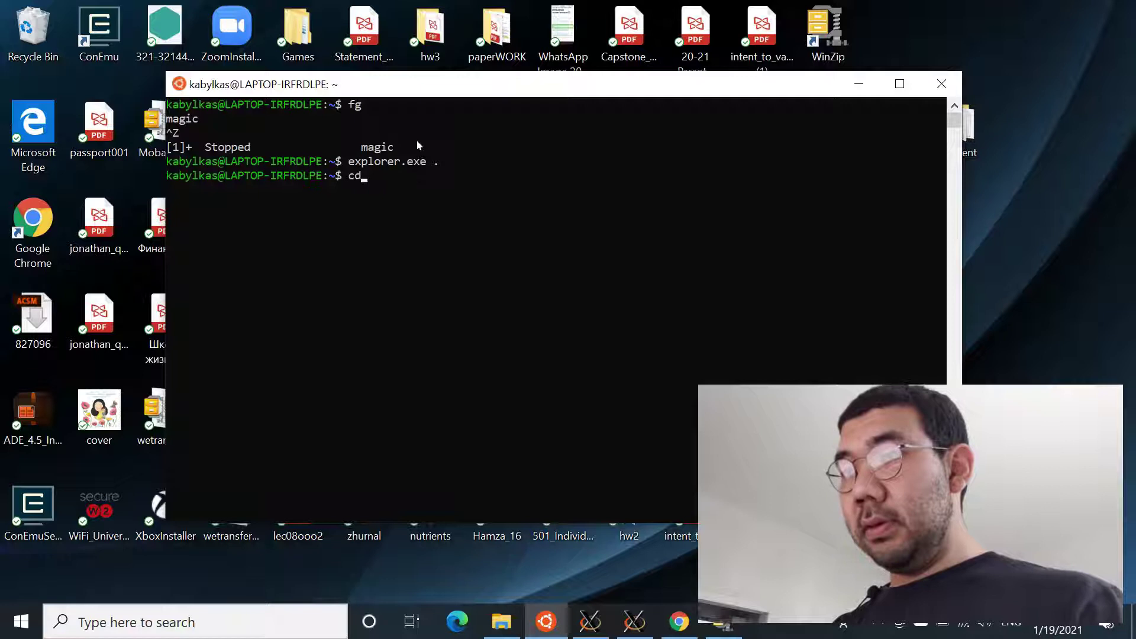
{"action": "key", "text": "Tab"}
{"action": "key", "text": "BackSpace"}
{"action": "key", "text": "BackSpace"}
{"action": "key", "text": "BackSpace"}
{"action": "key", "text": "BackSpace"}
{"action": "key", "text": "BackSpace"}
{"action": "key", "text": "BackSpace"}
{"action": "key", "text": "BackSpace"}
{"action": "key", "text": "BackSpace"}
{"action": "key", "text": "BackSpace"}
{"action": "key", "text": "BackSpace"}
{"action": "key", "text": "BackSpace"}
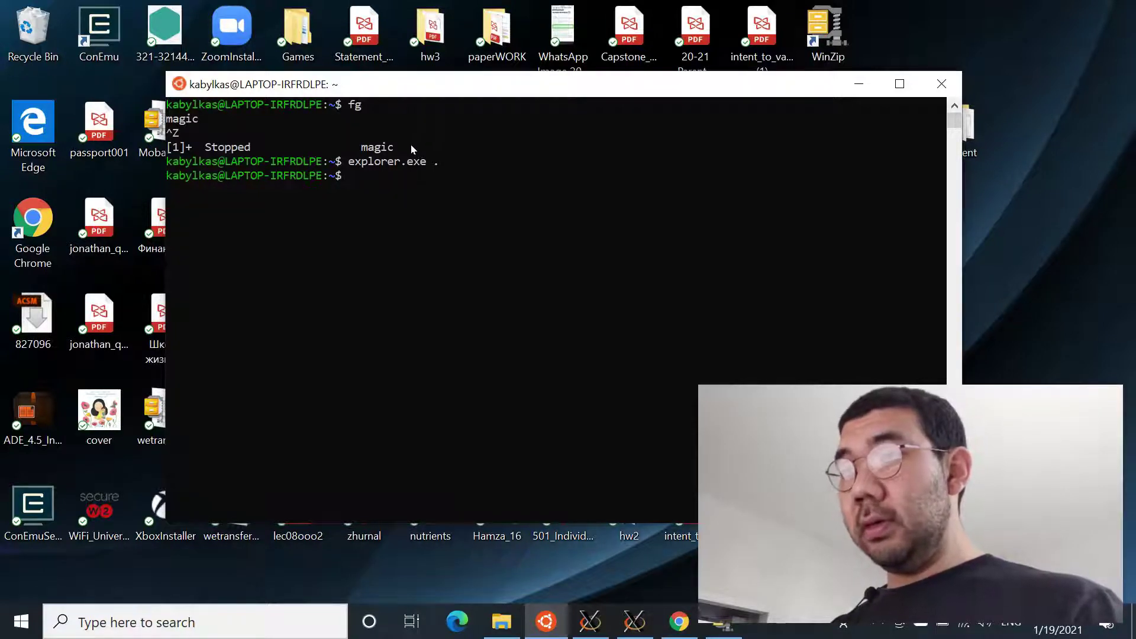
{"action": "type", "text": "su"}
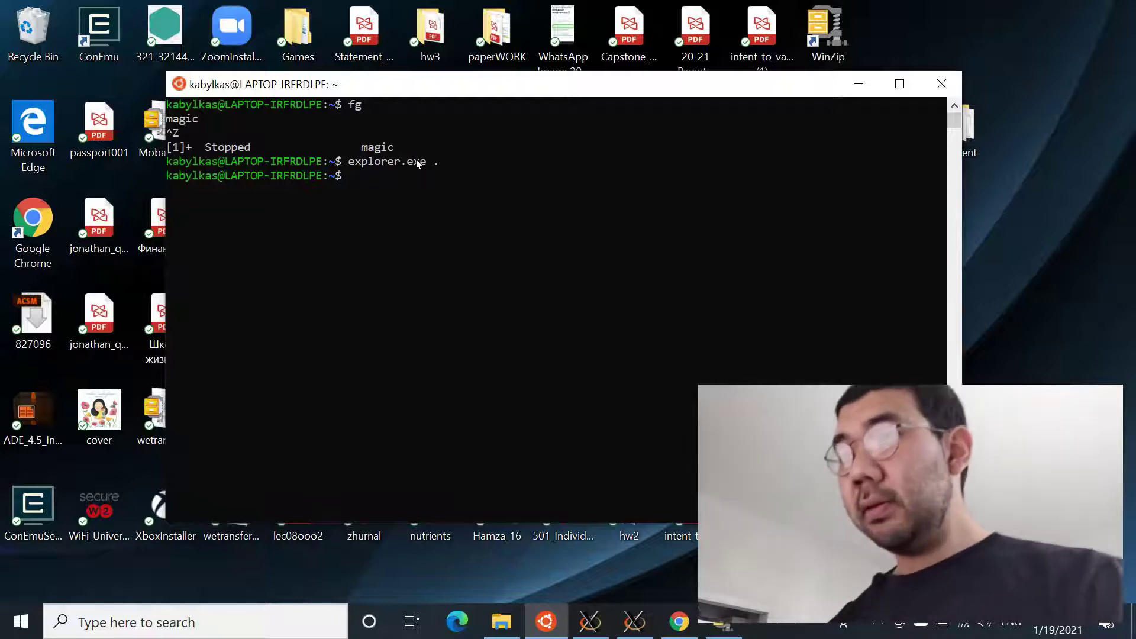
{"action": "type", "text": "mv cu"}
{"action": "key", "text": "Tab"}
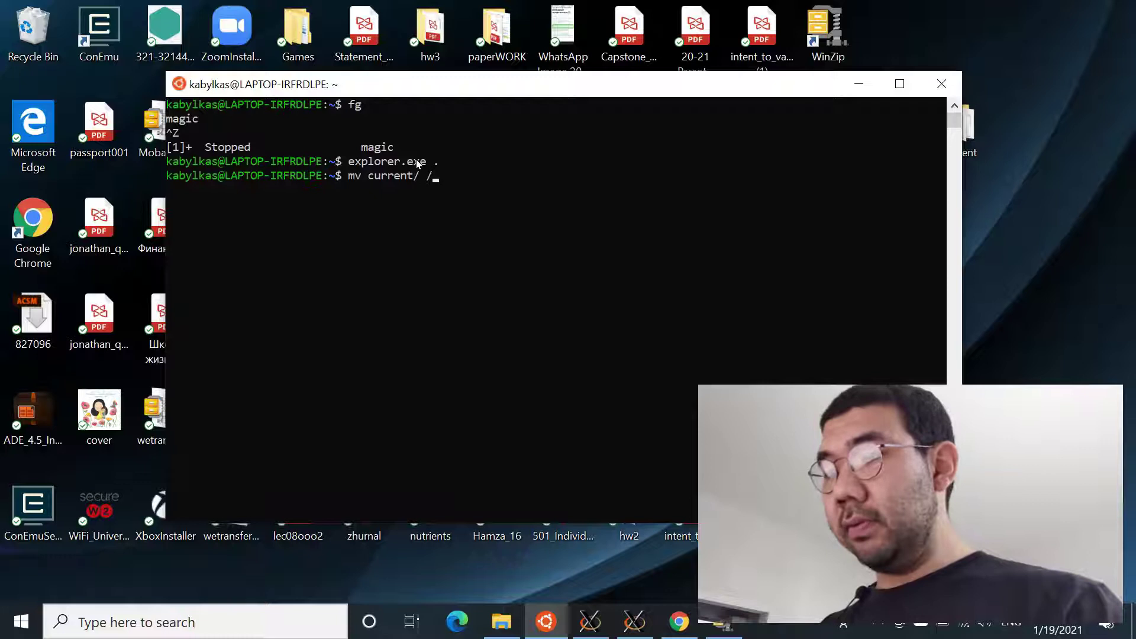
Step: Complete the destination /usr/lib/x86_64-linux-gnu/magic/sys/, prefix sudo, and run the move with the password
{"action": "type", "text": "u"}
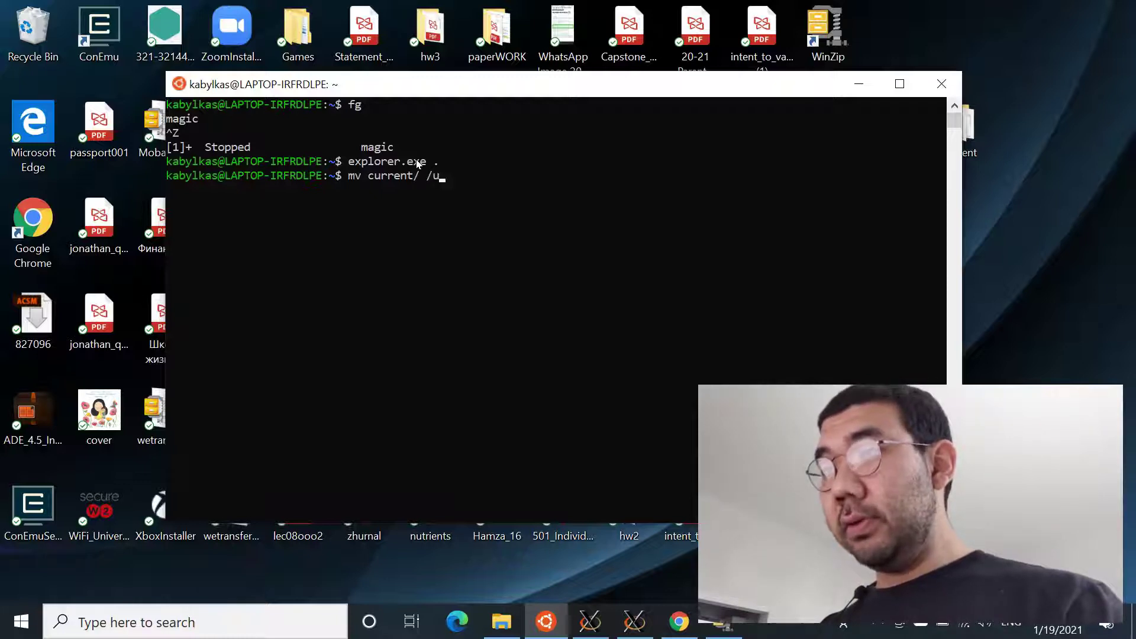
{"action": "type", "text": "sr/lib"}
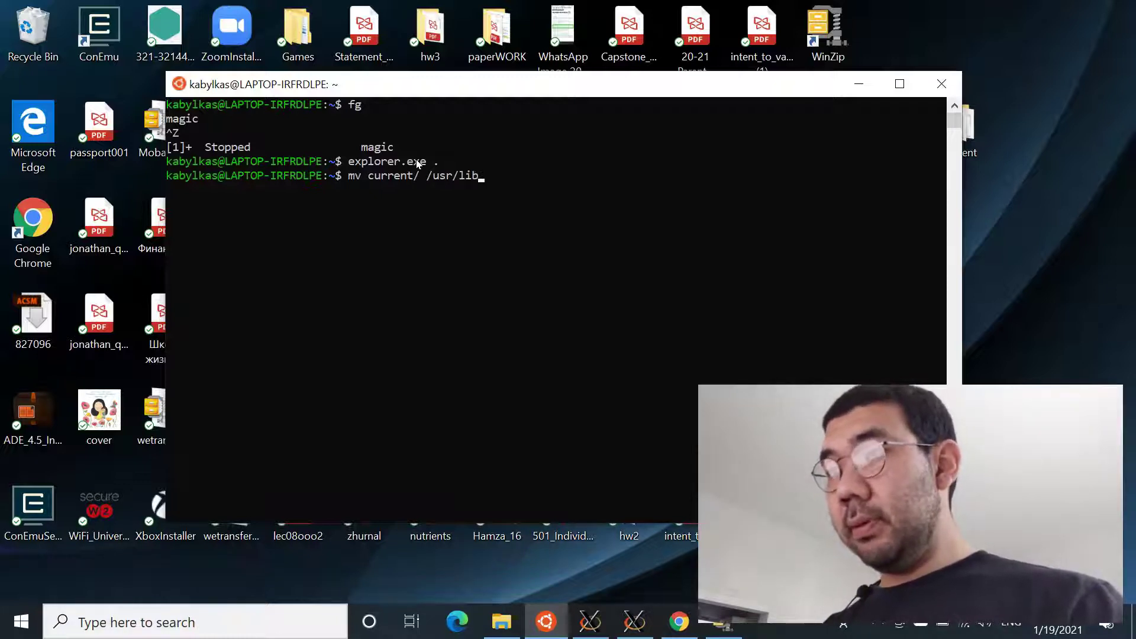
{"action": "type", "text": "/x8"}
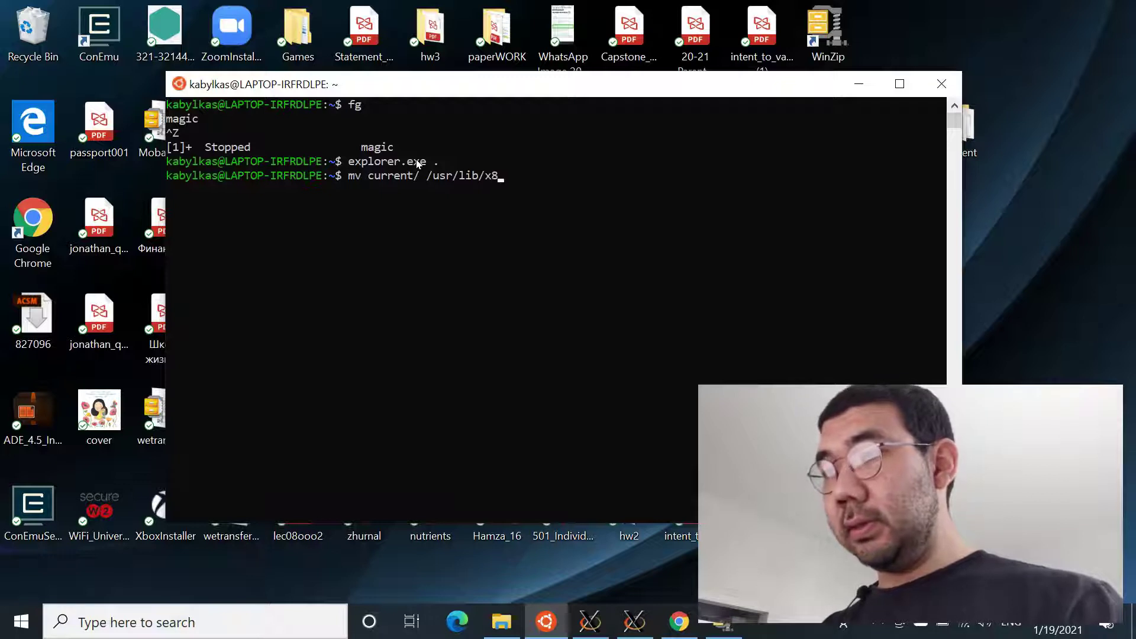
{"action": "key", "text": "Tab"}
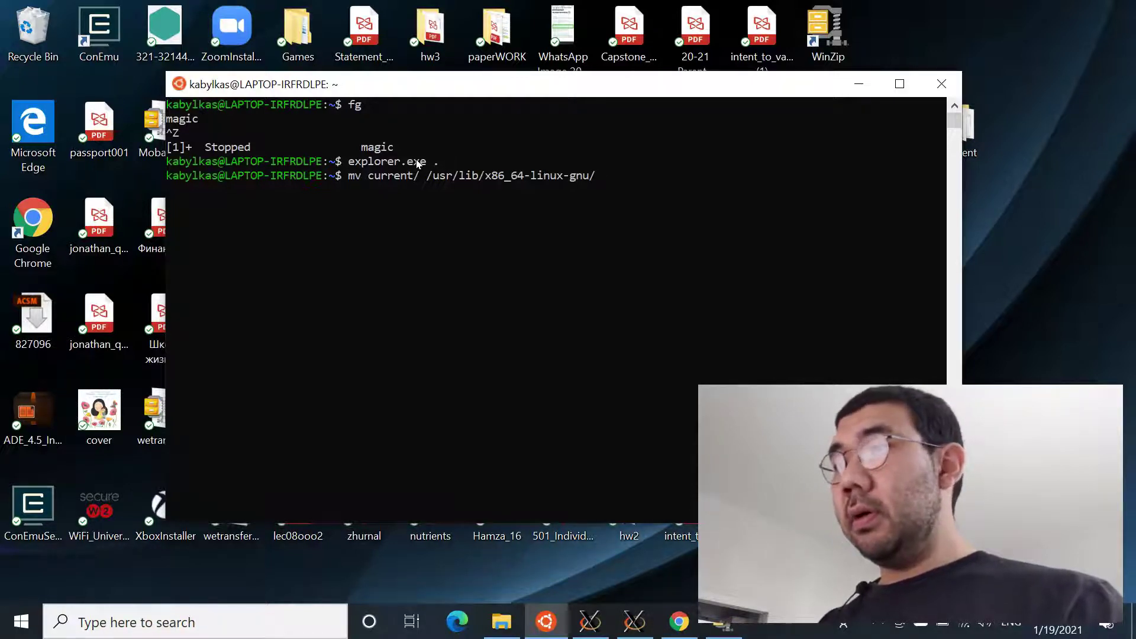
{"action": "type", "text": "ma"}
{"action": "key", "text": "Tab"}
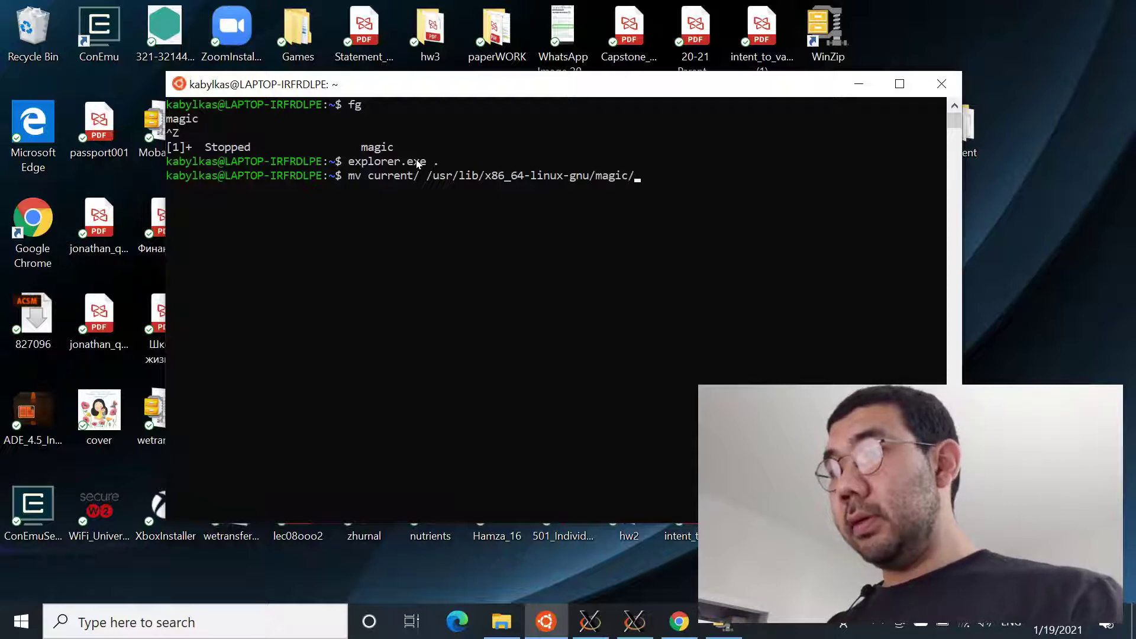
{"action": "type", "text": "sys/"}
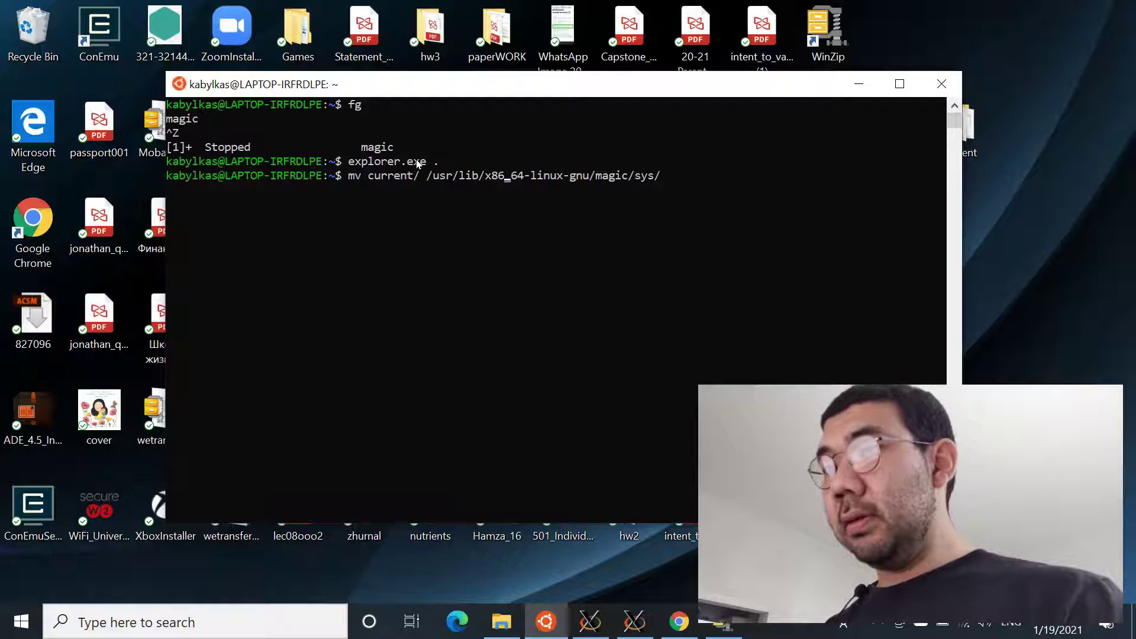
{"action": "key", "text": "Left"}
{"action": "key", "text": "Left"}
{"action": "key", "text": "Left"}
{"action": "key", "text": "Left"}
{"action": "key", "text": "Left"}
{"action": "key", "text": "Left"}
{"action": "key", "text": "Left"}
{"action": "key", "text": "Left"}
{"action": "key", "text": "Left"}
{"action": "key", "text": "Left"}
{"action": "key", "text": "Left"}
{"action": "key", "text": "Left"}
{"action": "key", "text": "Left"}
{"action": "key", "text": "Left"}
{"action": "key", "text": "Left"}
{"action": "key", "text": "Left"}
{"action": "key", "text": "Left"}
{"action": "key", "text": "Left"}
{"action": "key", "text": "Left"}
{"action": "key", "text": "Left"}
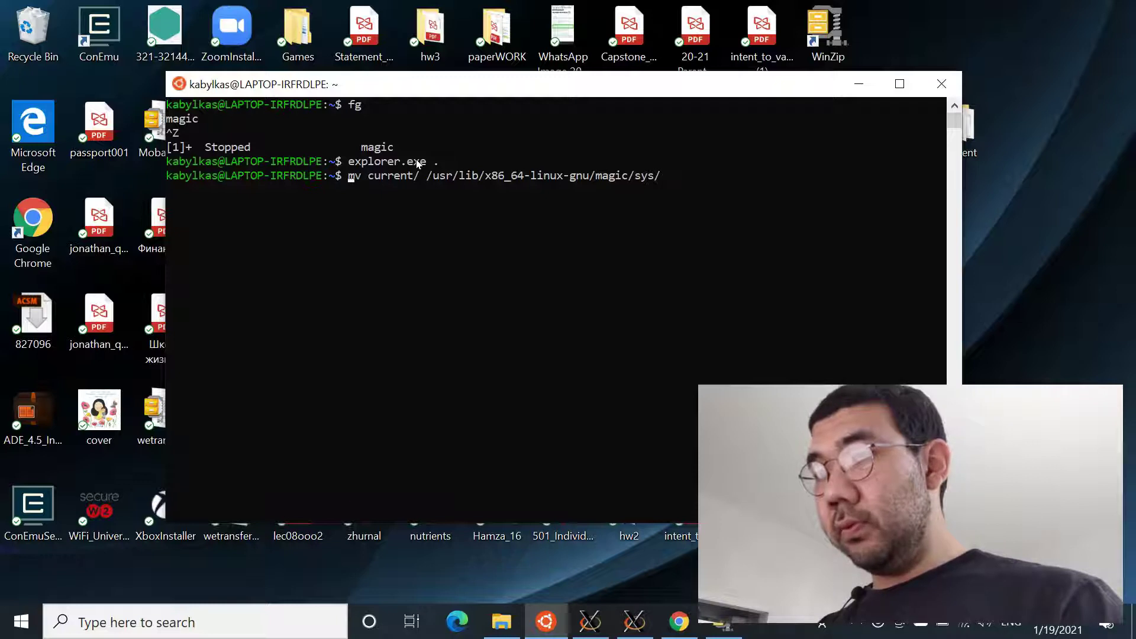
{"action": "type", "text": "sudo"}
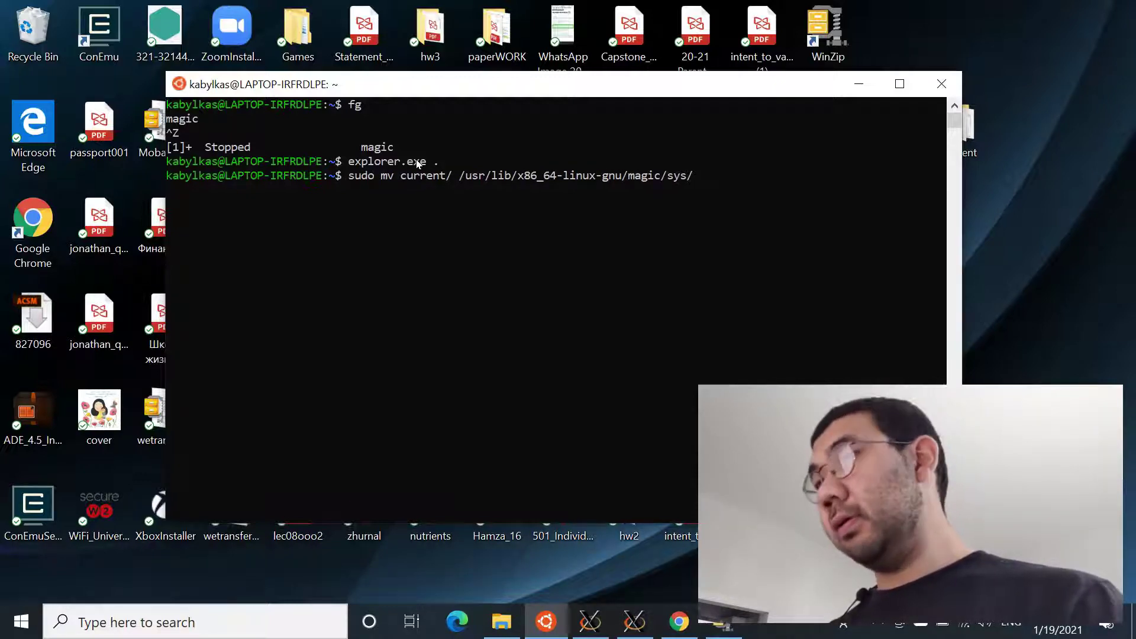
{"action": "key", "text": "Return"}
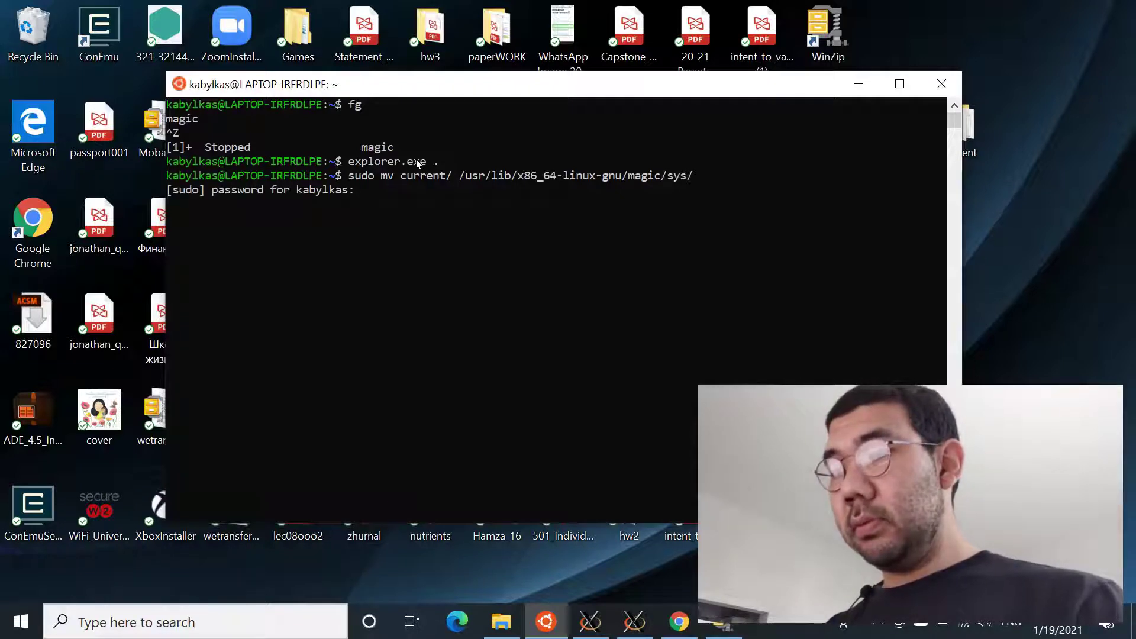
{"action": "key", "text": "Return"}
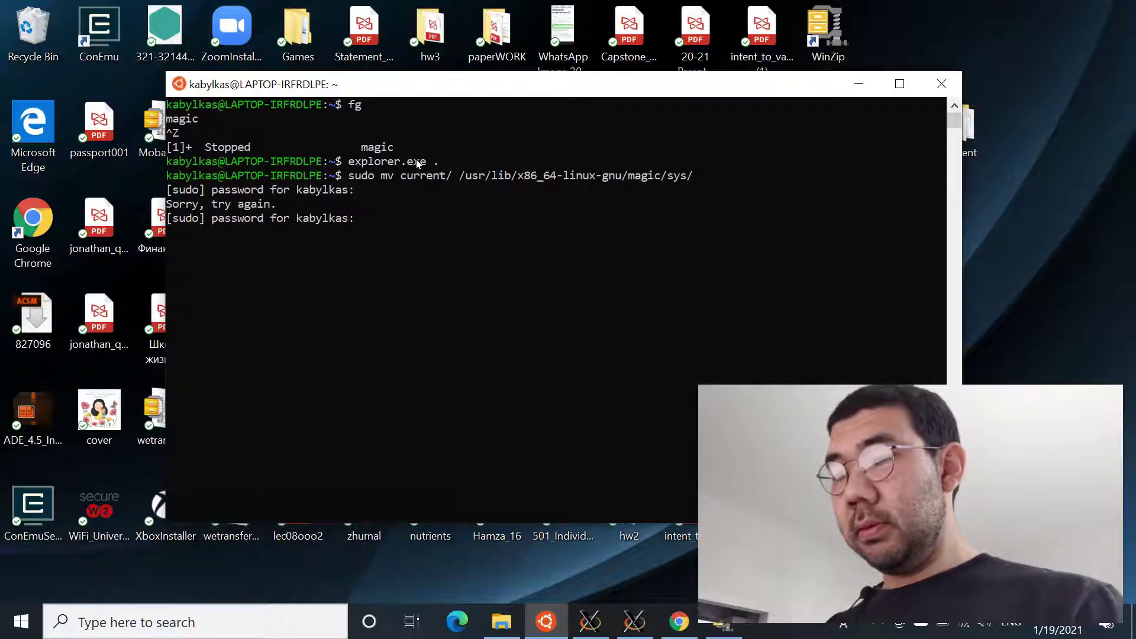
{"action": "key", "text": "Return"}
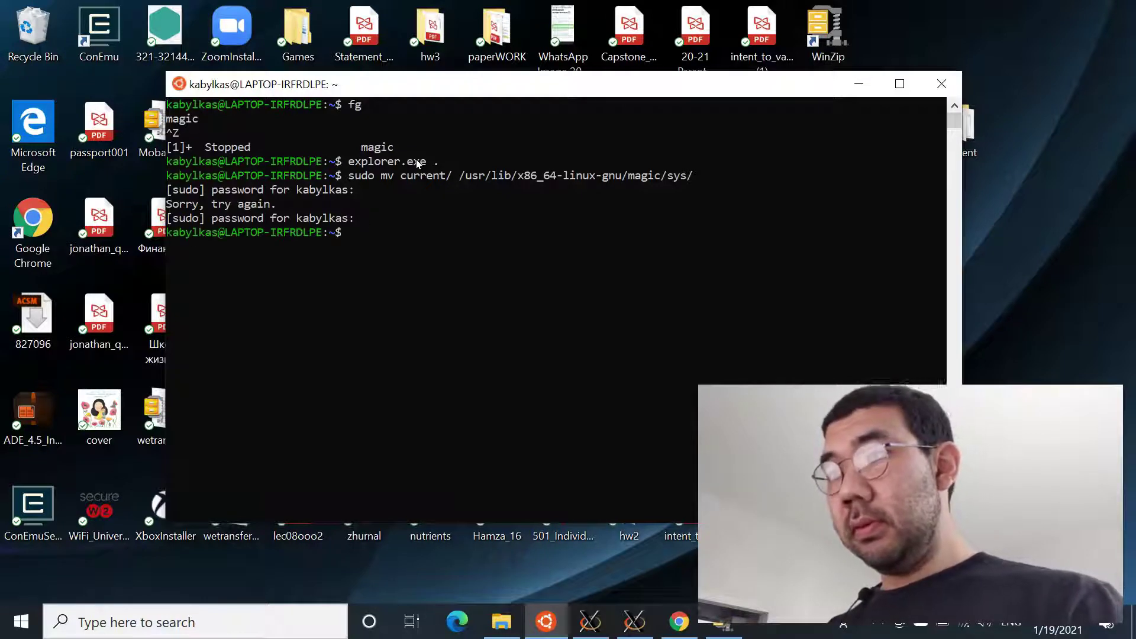
Step: Change into Magic's sys directory using the copied path and list its contents
{"action": "left_click", "coordinate": [407, 123]}
{"action": "right_click", "coordinate": [407, 123]}
{"action": "type", "text": "c"}
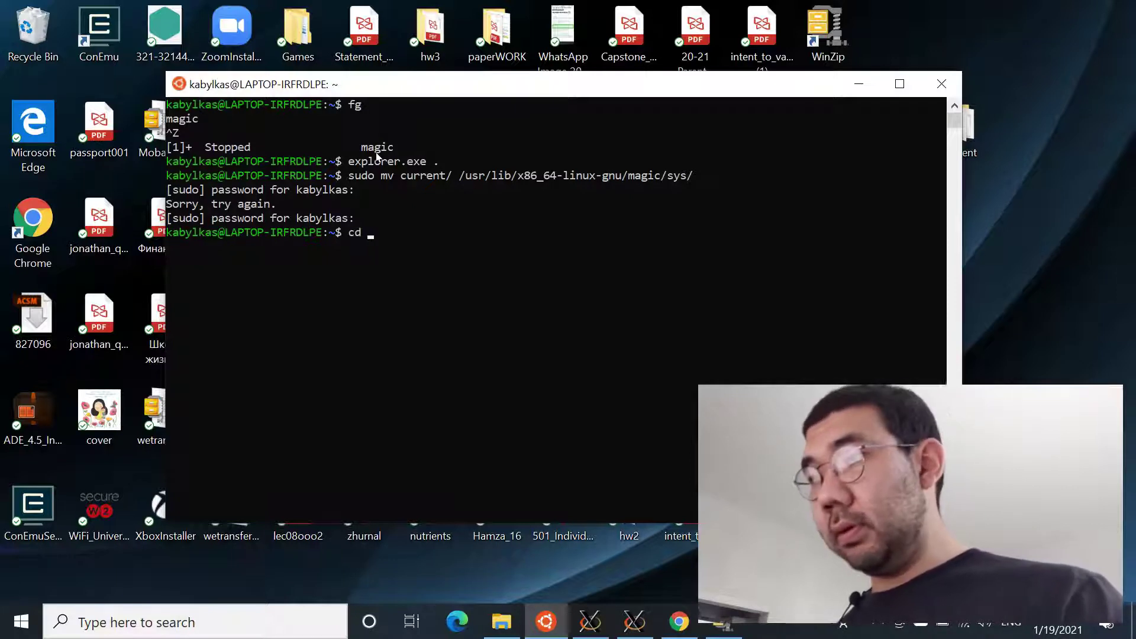
{"action": "type", "text": "d"}
{"action": "right_click", "coordinate": [382, 186]}
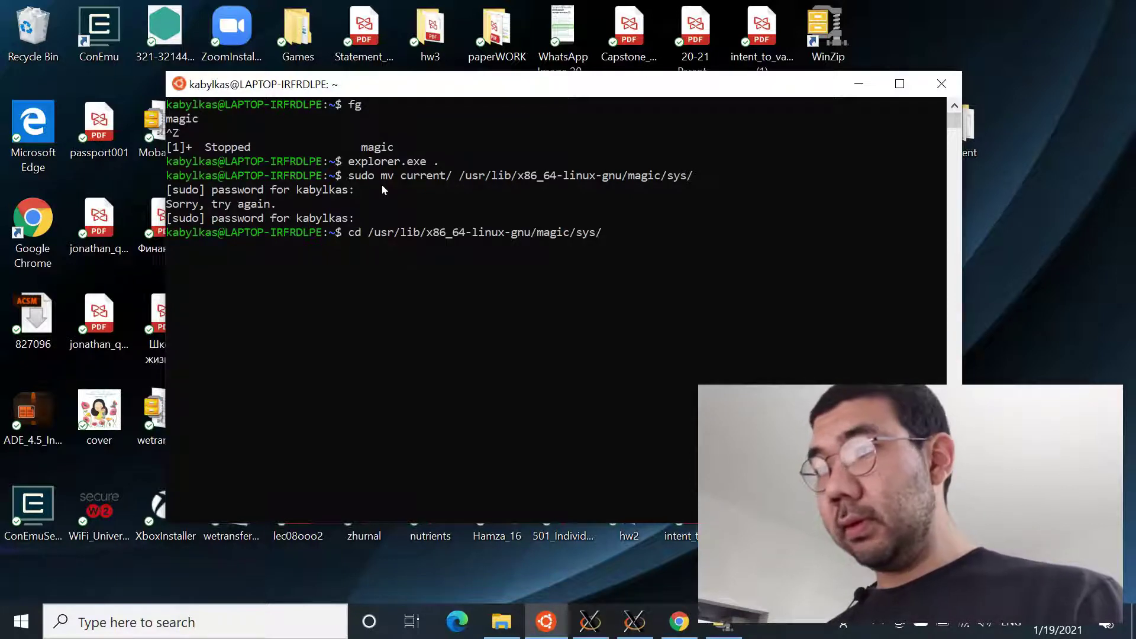
{"action": "key", "text": "Return"}
{"action": "type", "text": "ls"}
{"action": "key", "text": "Return"}
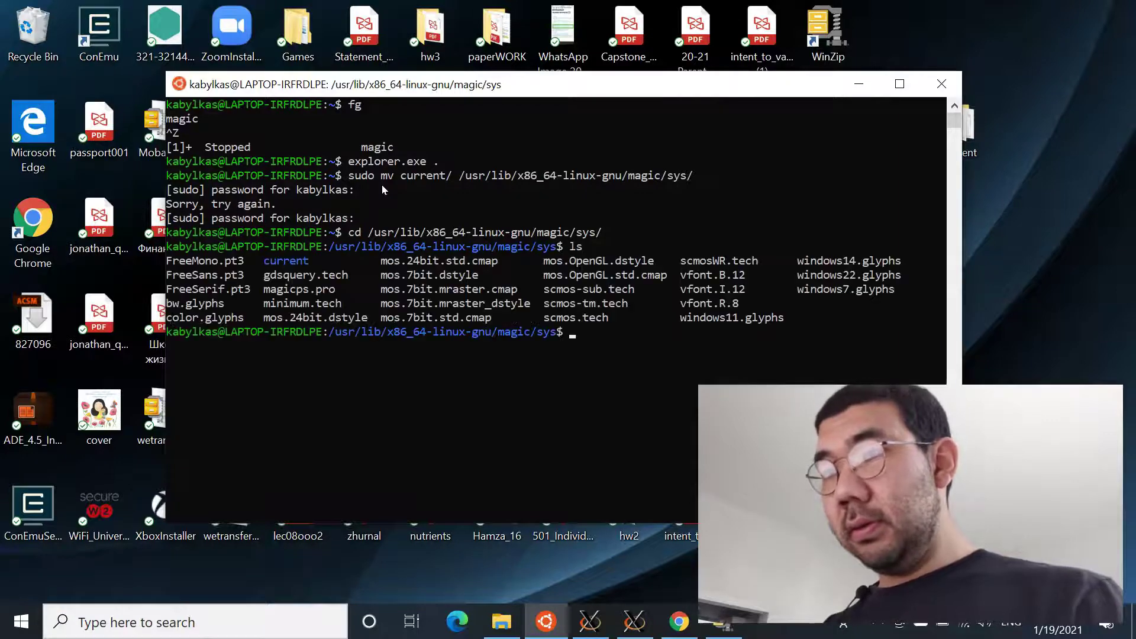
Step: Enter the current/ folder and list its technology files, such as SCNA.80.tech27
{"action": "type", "text": "cd current/"}
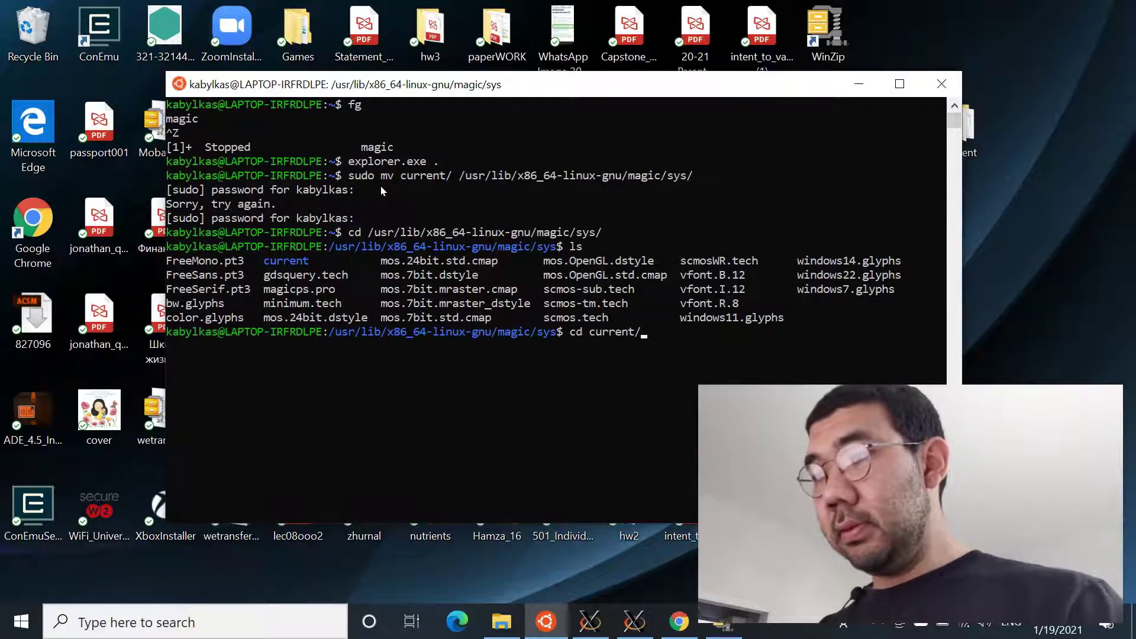
{"action": "key", "text": "Return"}
{"action": "type", "text": "ls"}
{"action": "key", "text": "Return"}
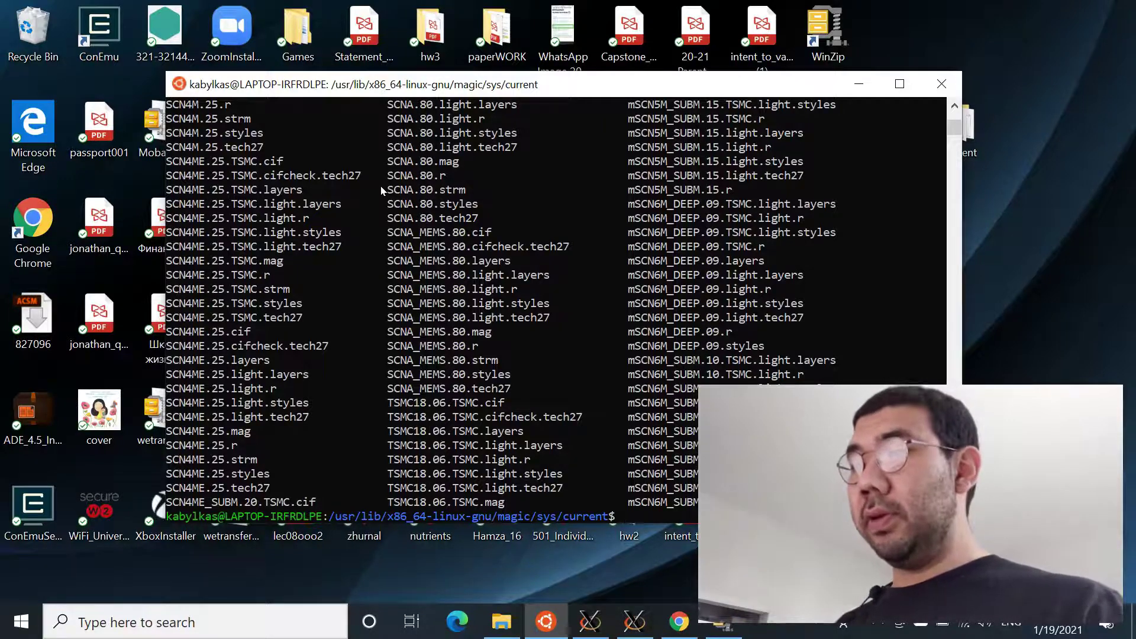
Step: From the home directory (cd ~), run magic -T SCN3ME_SUBM.30 to open the layout1 window
{"action": "type", "text": "cd ~"}
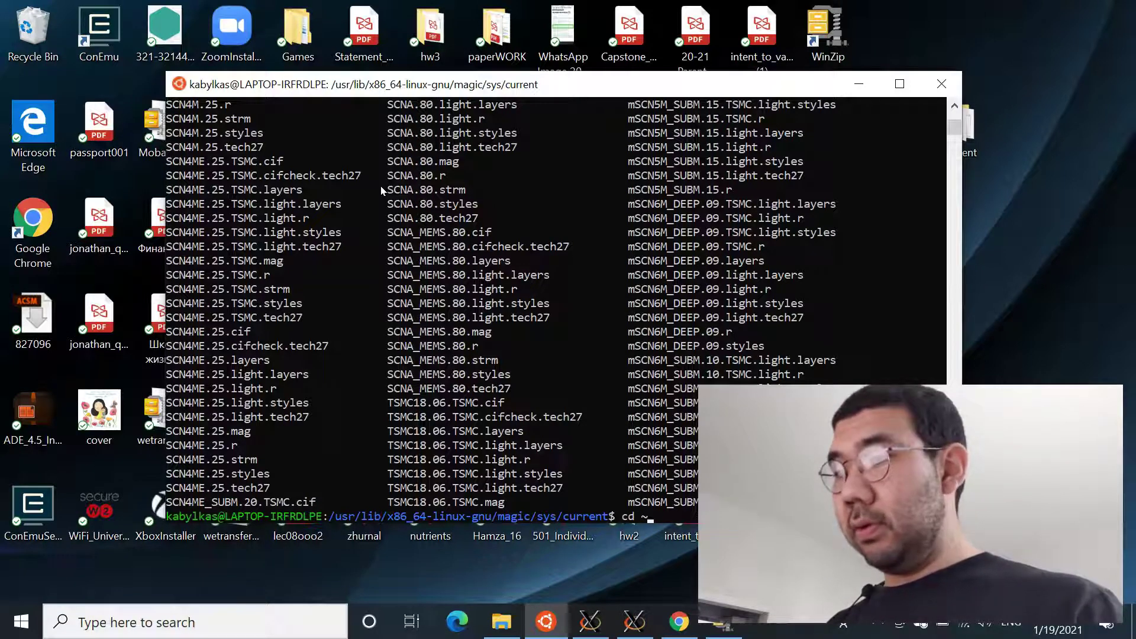
{"action": "key", "text": "Return"}
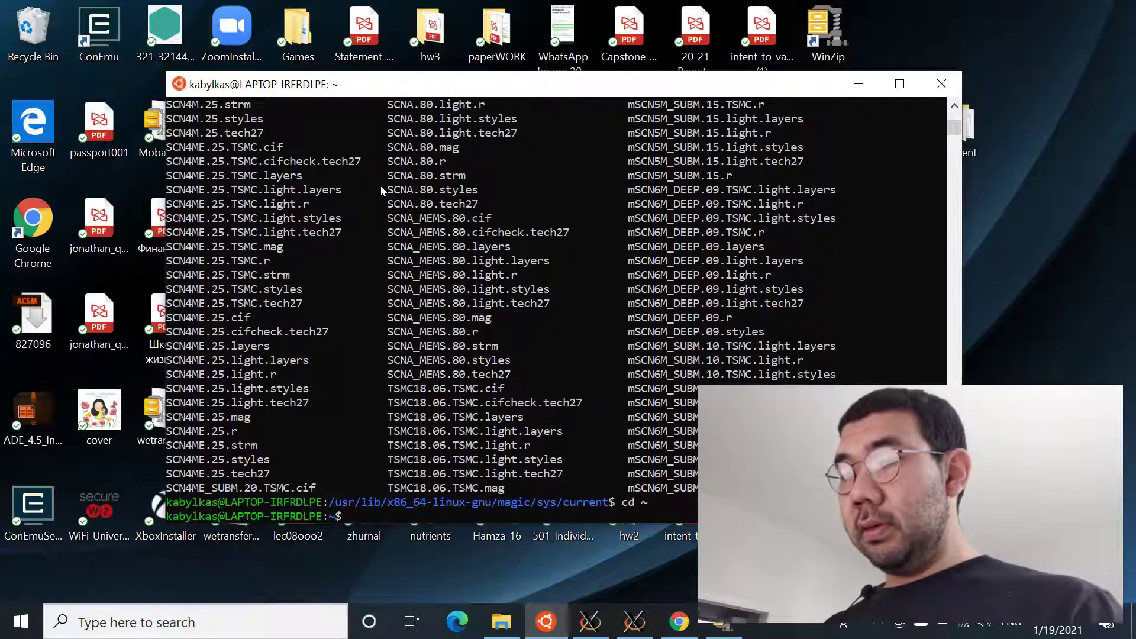
{"action": "type", "text": "magi"}
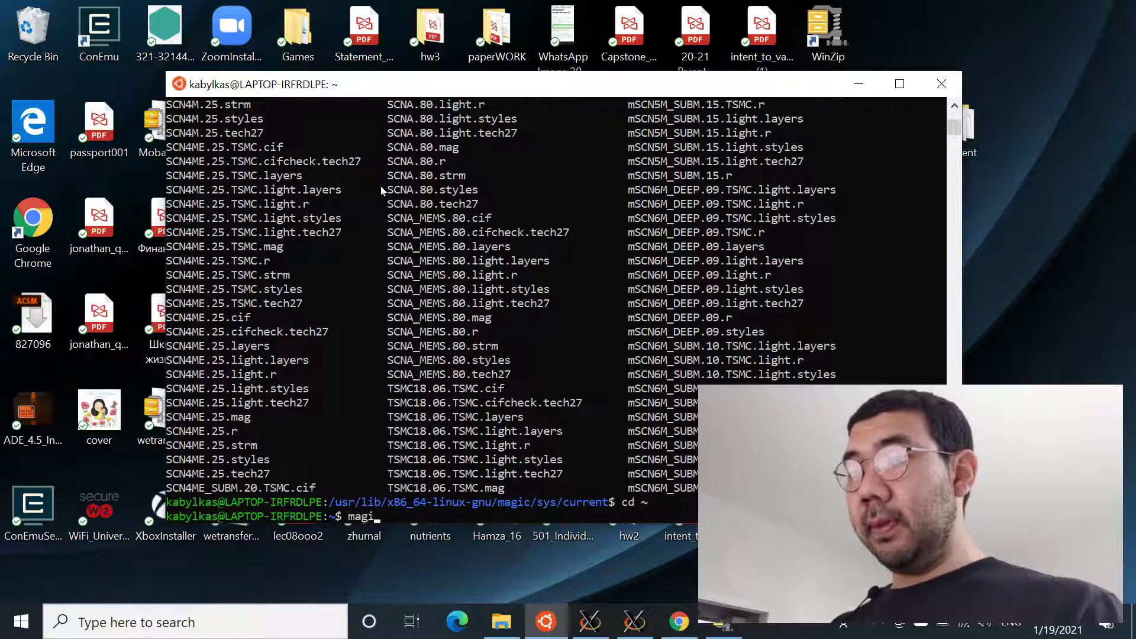
{"action": "type", "text": "c -"}
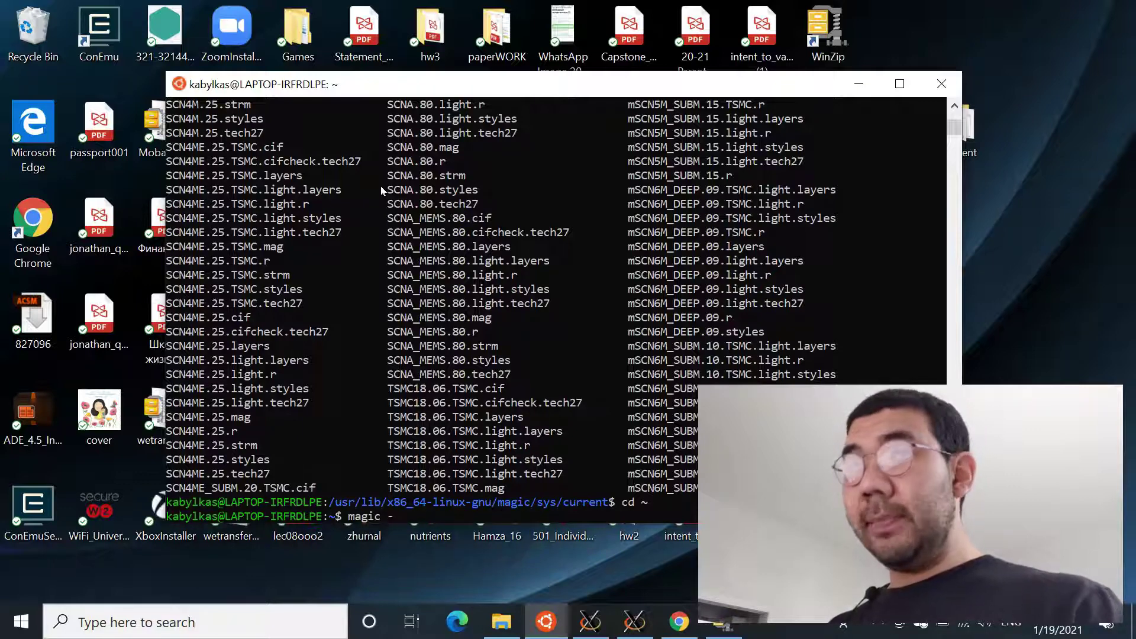
{"action": "type", "text": "T"}
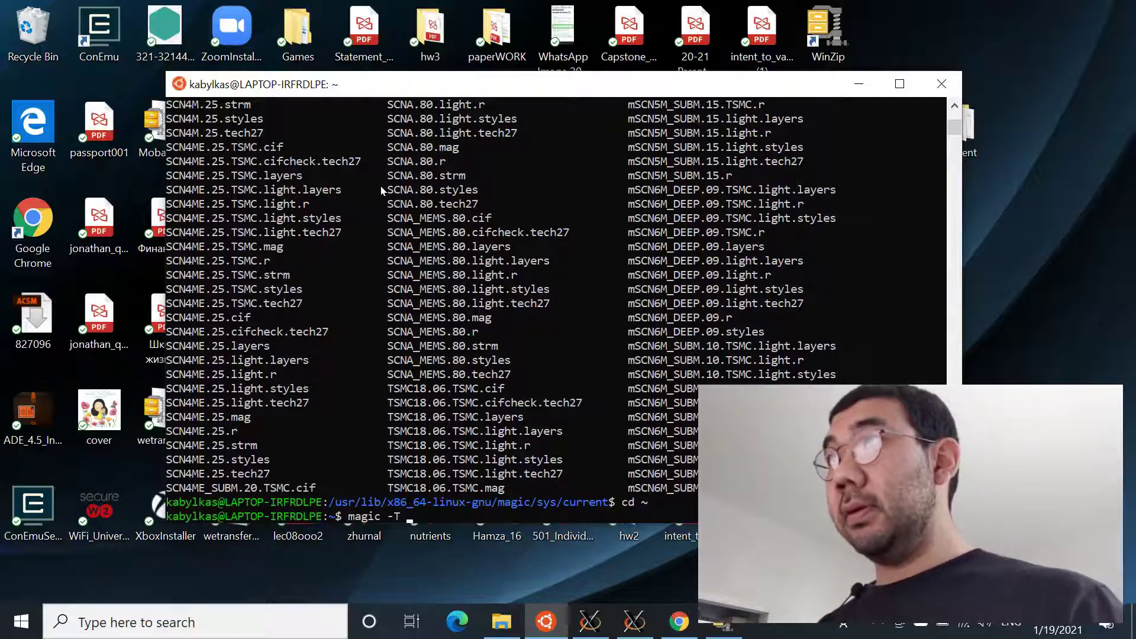
{"action": "type", "text": "SCN"}
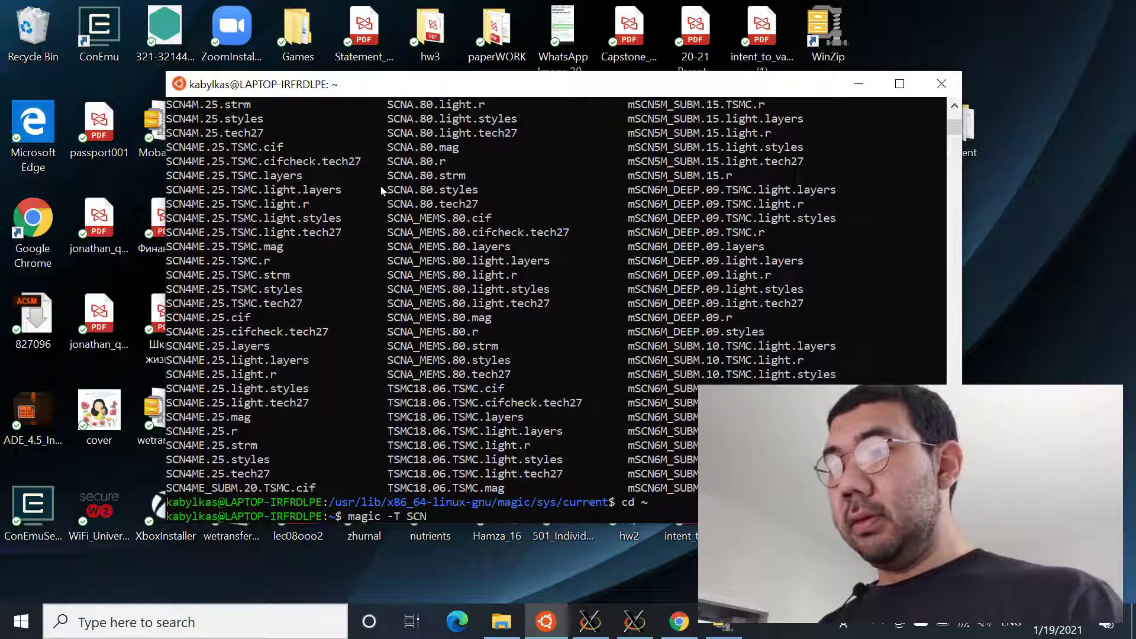
{"action": "type", "text": "3"}
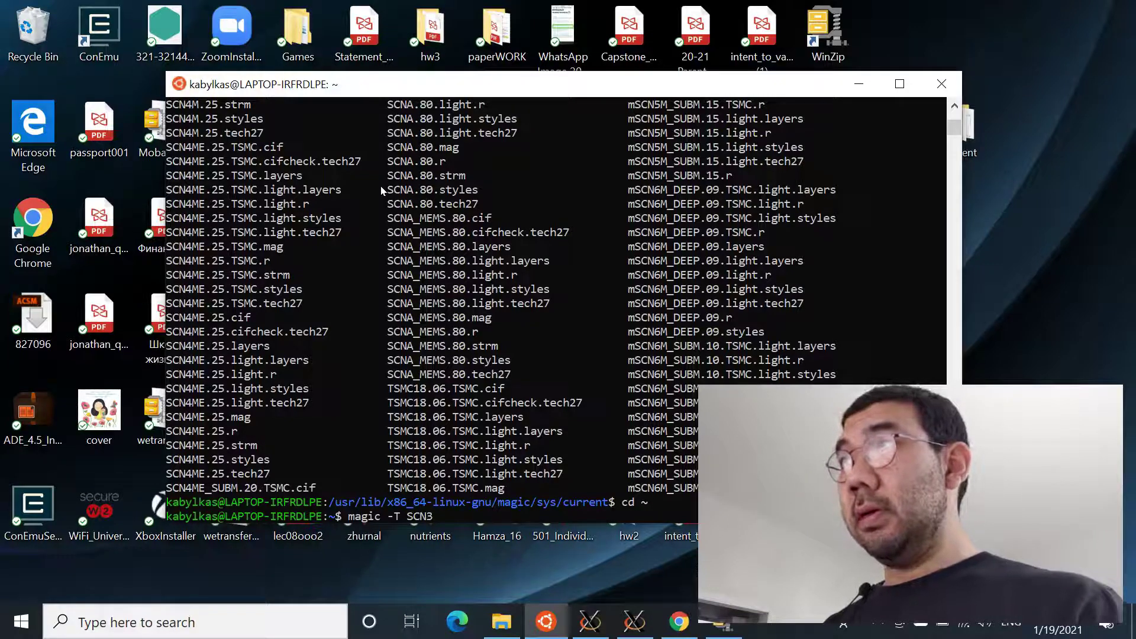
{"action": "type", "text": "ME_S"}
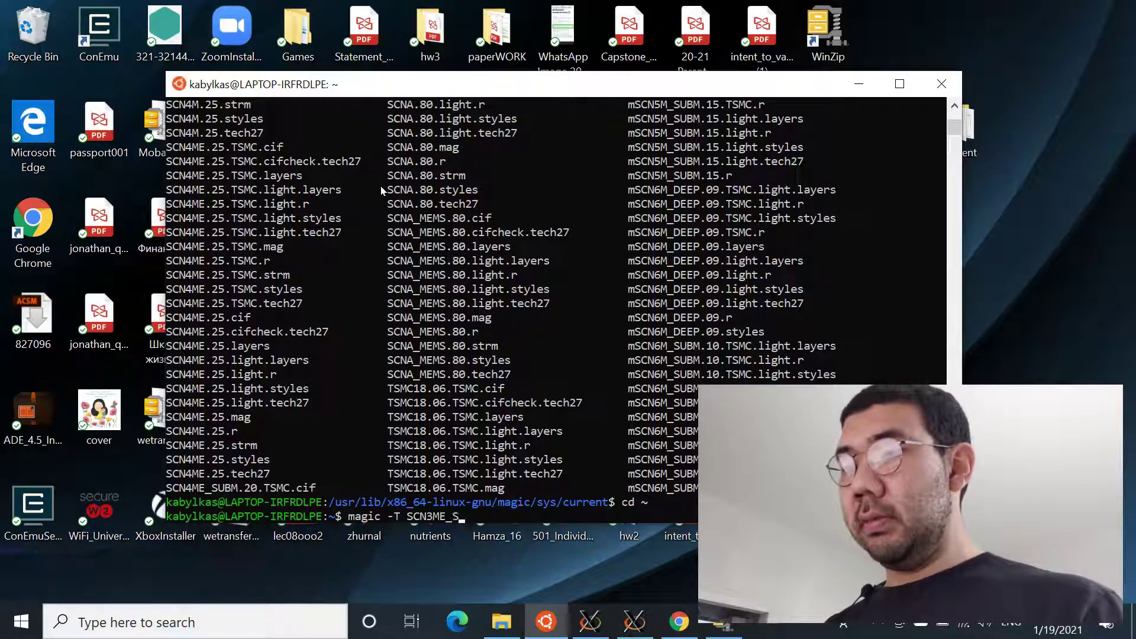
{"action": "type", "text": "UB"}
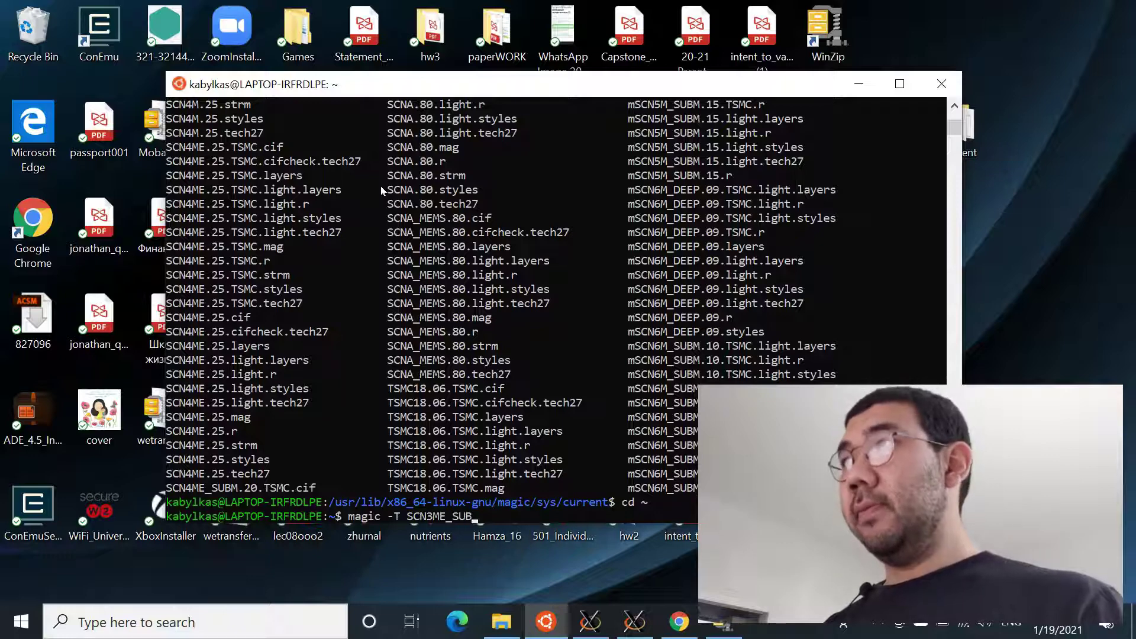
{"action": "type", "text": "M."}
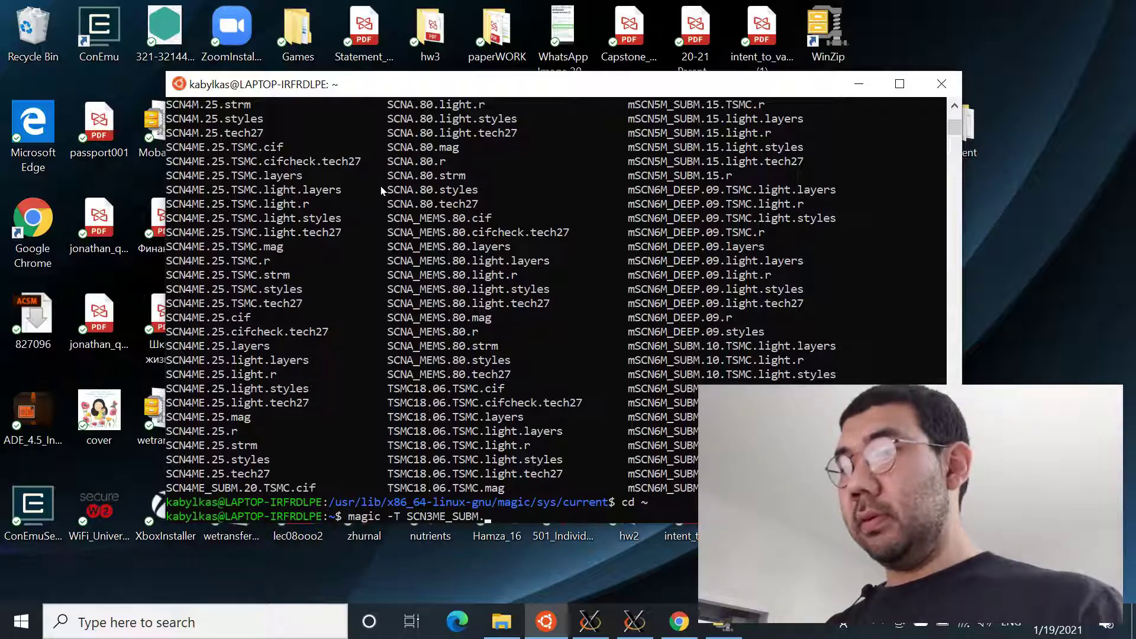
{"action": "type", "text": "30"}
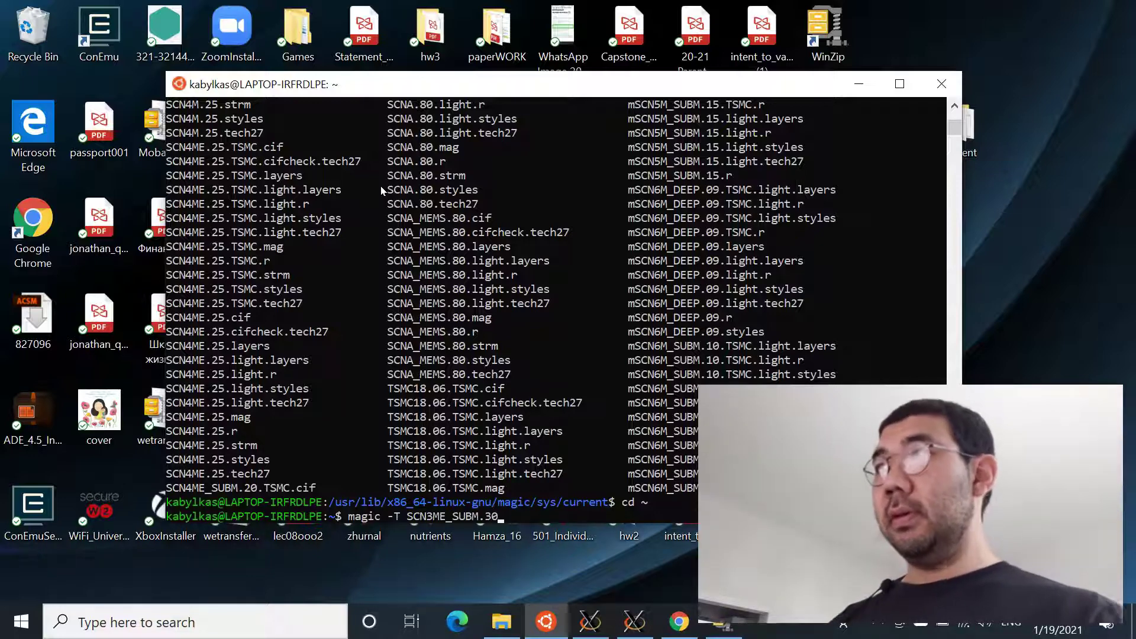
{"action": "key", "text": "Return"}
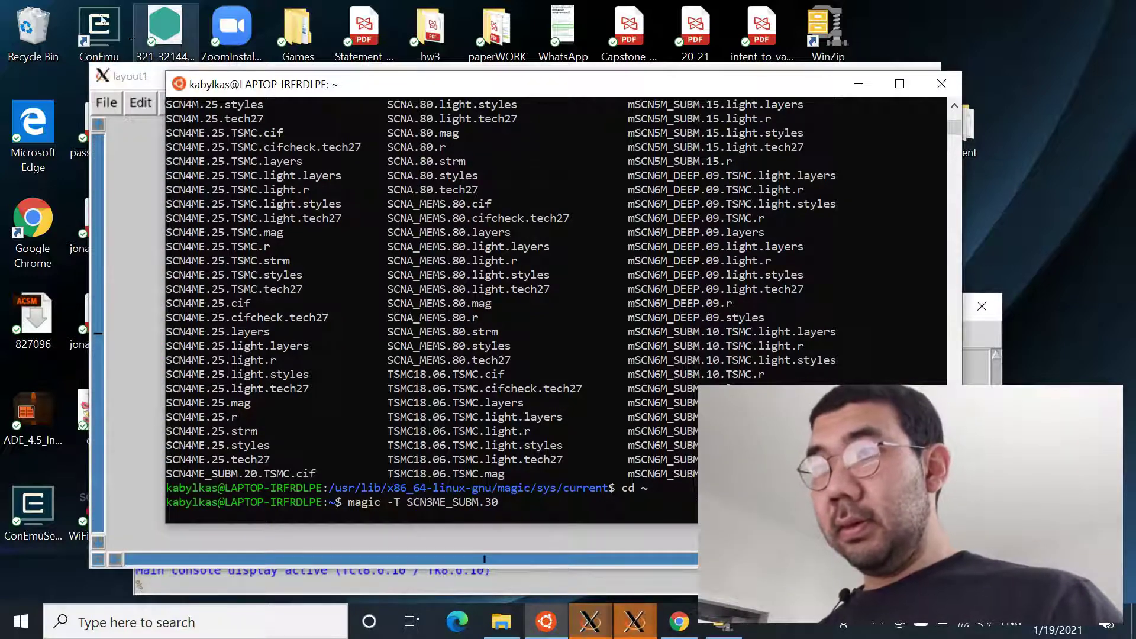
Step: Show the Tech Manager from Magic's Options menu, confirming scmos 2002a at 0.3 microns per lambda
{"action": "left_click", "coordinate": [124, 76]}
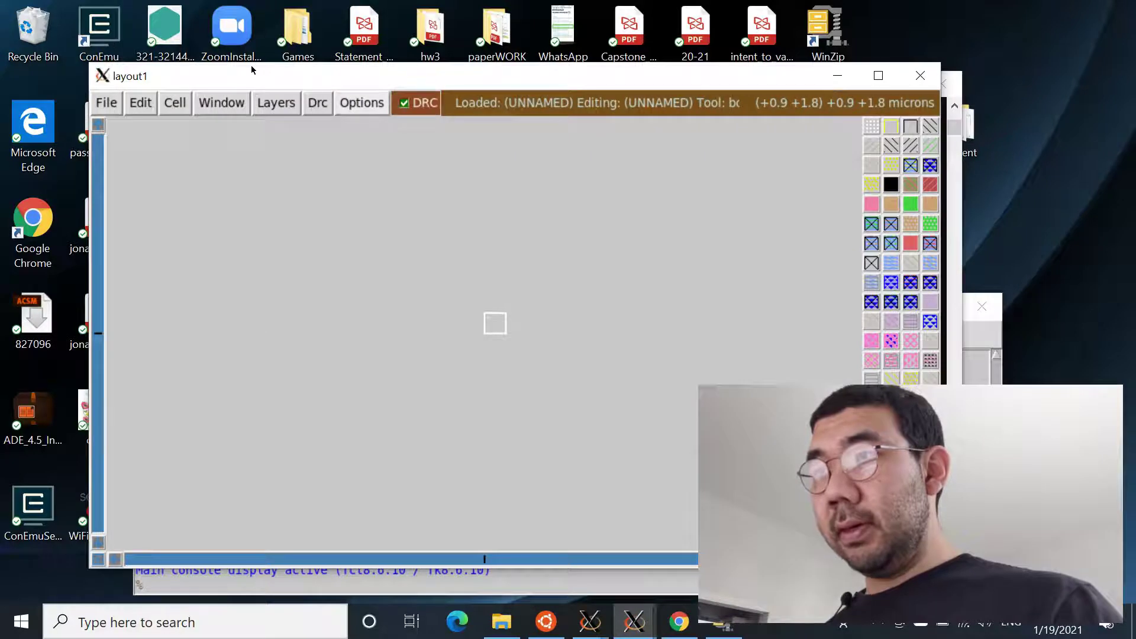
{"action": "left_click", "coordinate": [362, 102]}
{"action": "key", "text": "Down"}
{"action": "key", "text": "Down"}
{"action": "key", "text": "Down"}
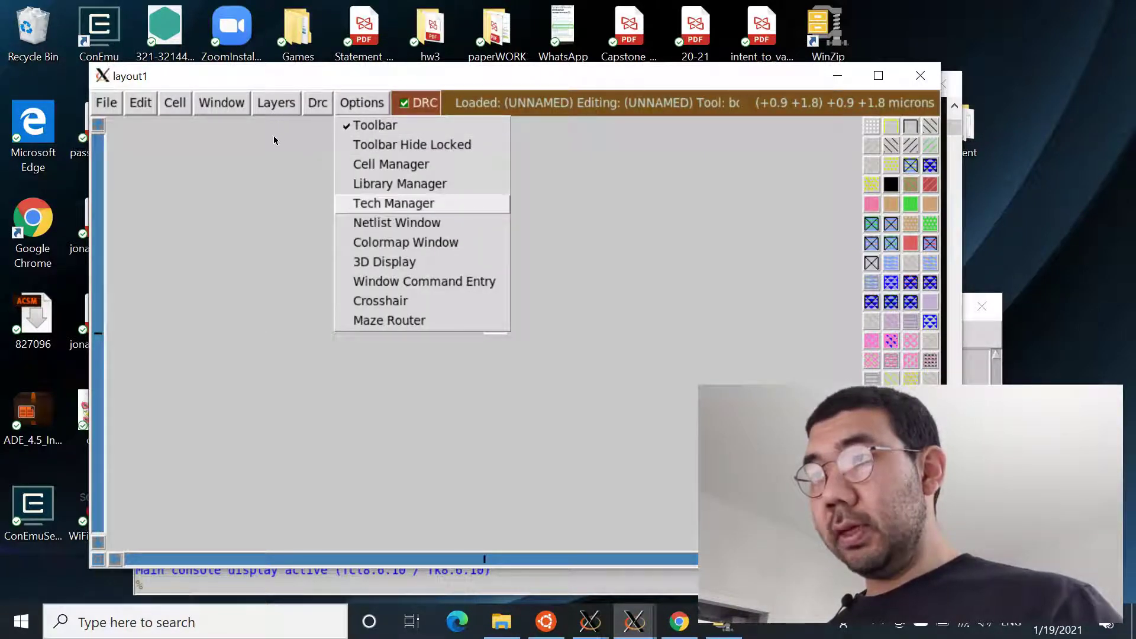
{"action": "key", "text": "Return"}
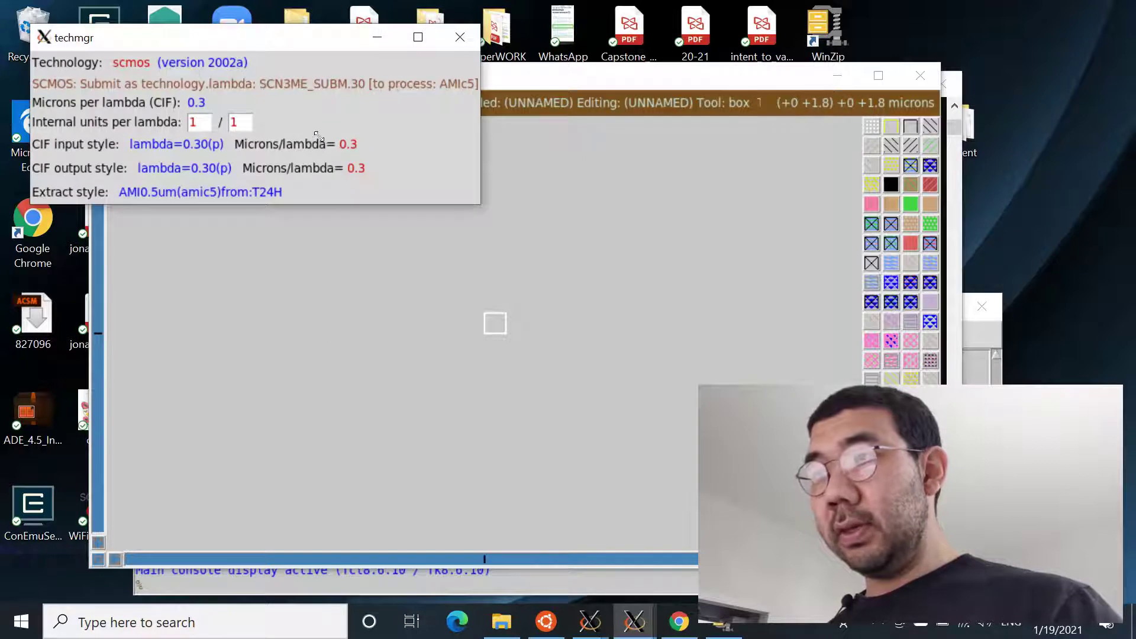